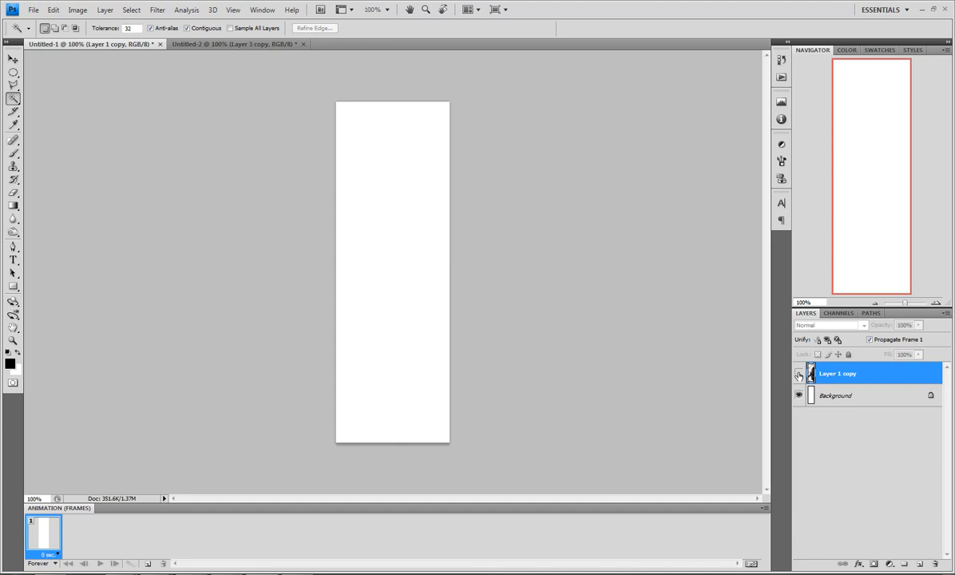
Show Layer 1 copy and delete the white area around the soldier using the Magic Wand at tolerance 32, leaving nothing selected.
{"action": "left_click", "coordinate": [798, 373]}
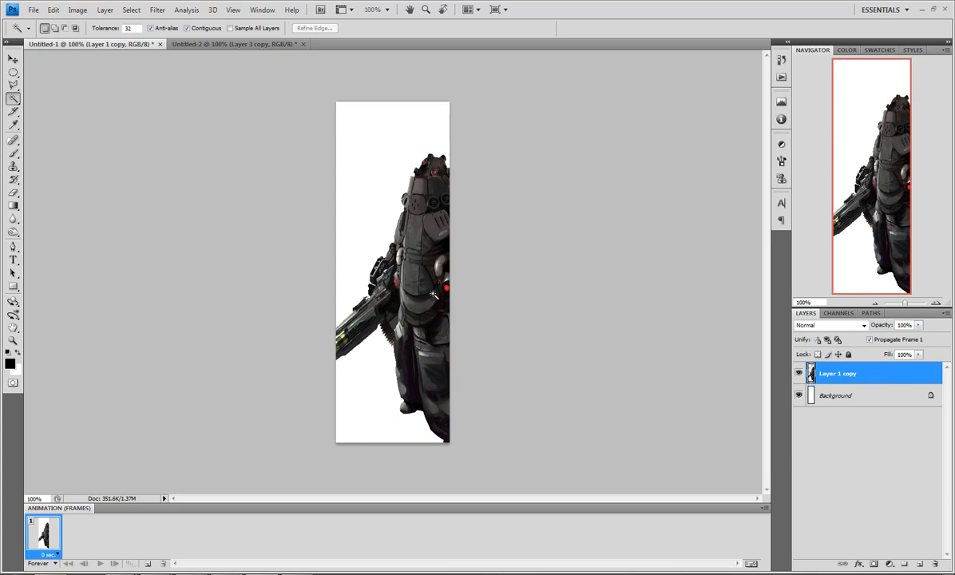
{"action": "key", "text": "v"}
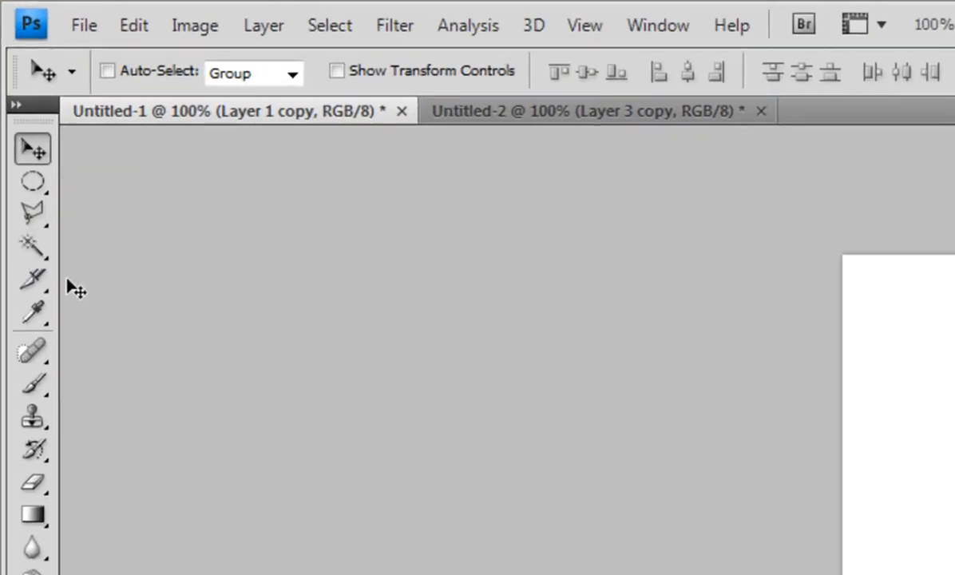
{"action": "left_click", "coordinate": [30, 242]}
{"action": "left_click", "coordinate": [16, 246]}
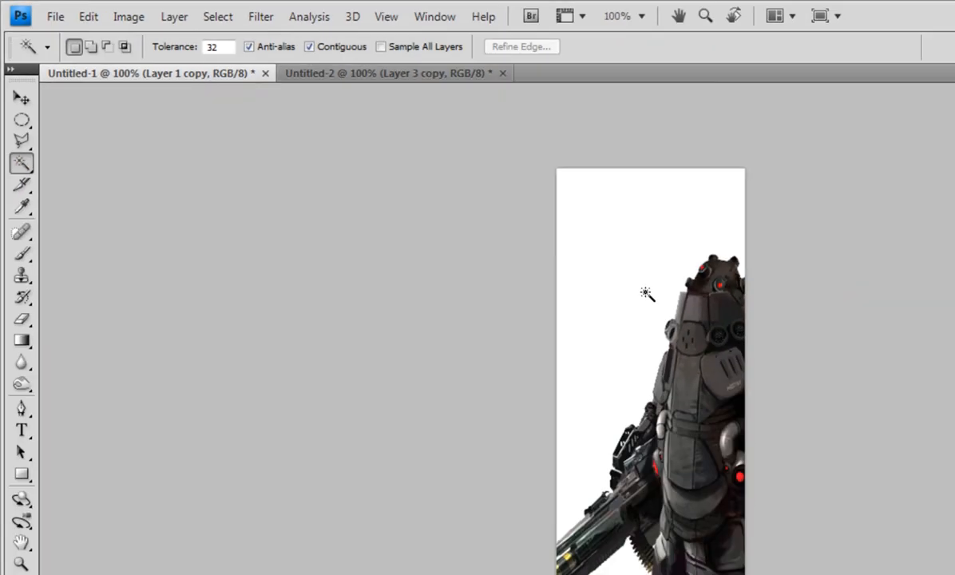
{"action": "left_click", "coordinate": [645, 292]}
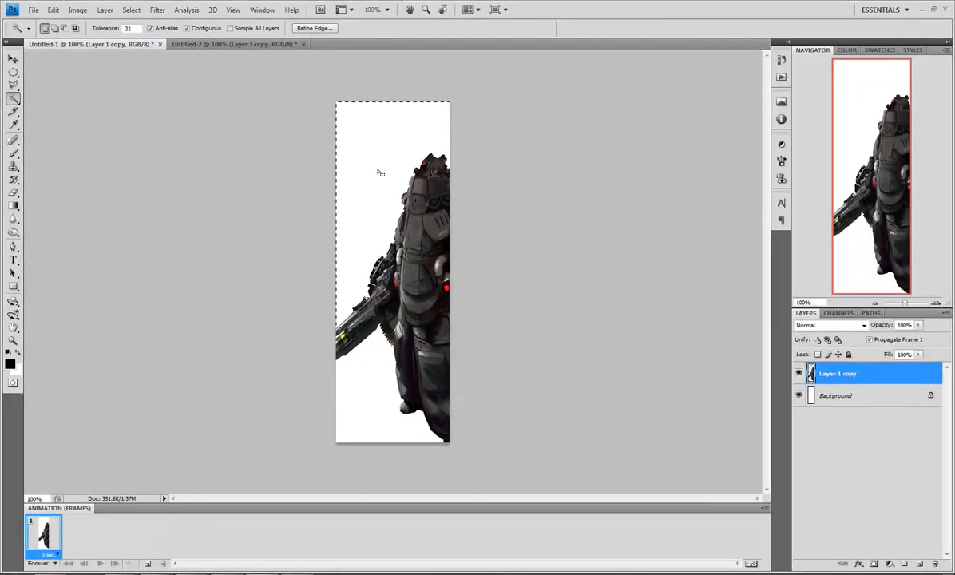
{"action": "key", "text": "Delete"}
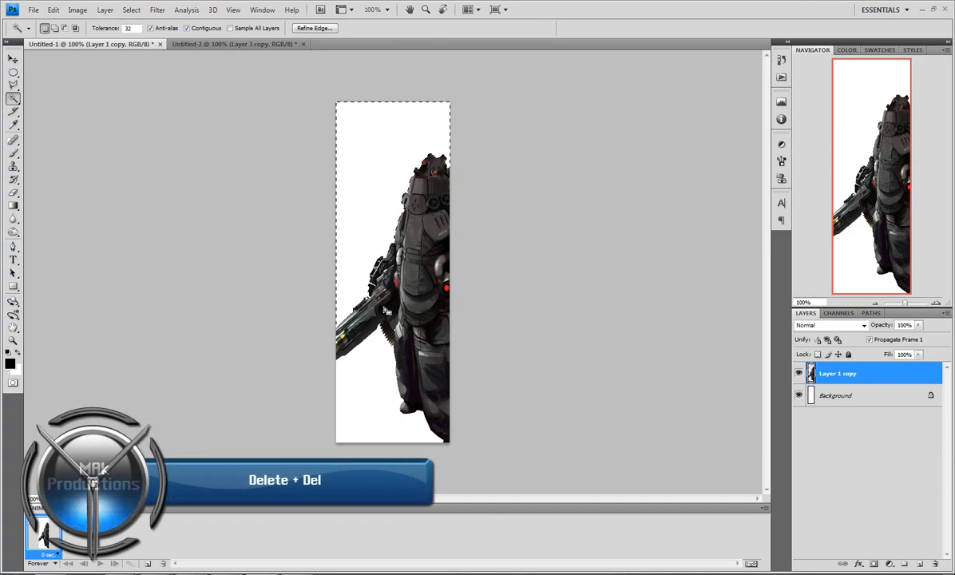
{"action": "key", "text": "ctrl+d"}
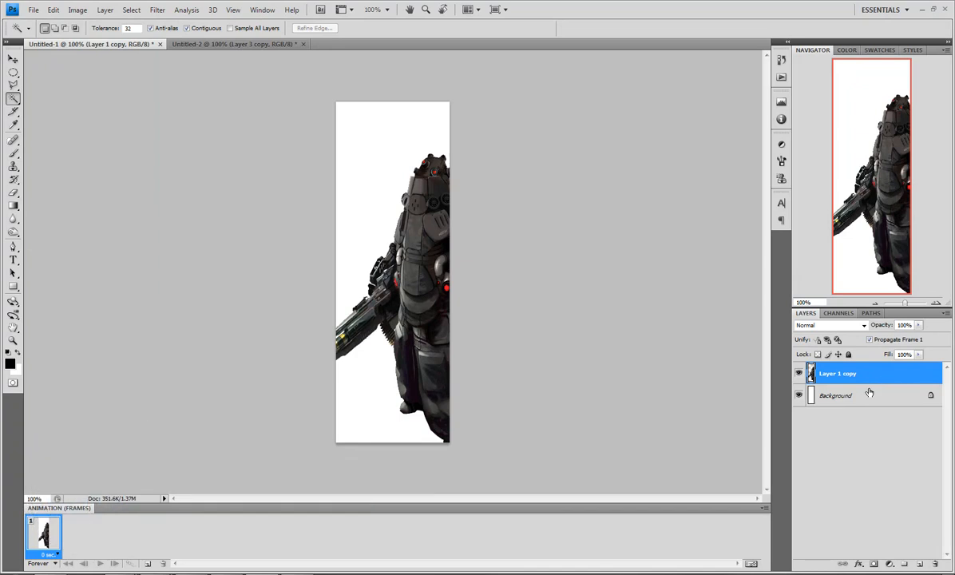
Duplicate Layer 1 copy as Layer 1 copy 2 within the Untitled-1 document.
{"action": "right_click", "coordinate": [830, 372]}
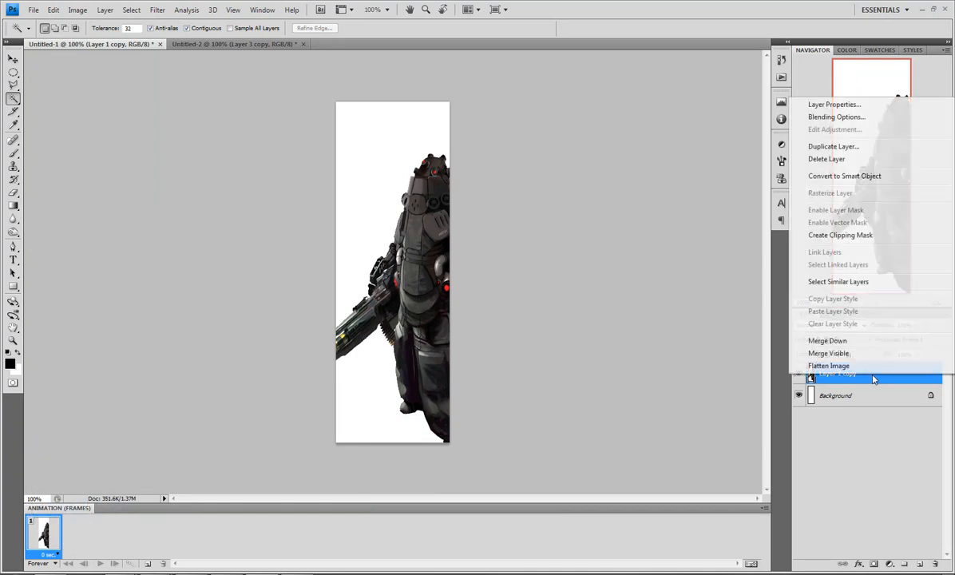
{"action": "left_click", "coordinate": [850, 141]}
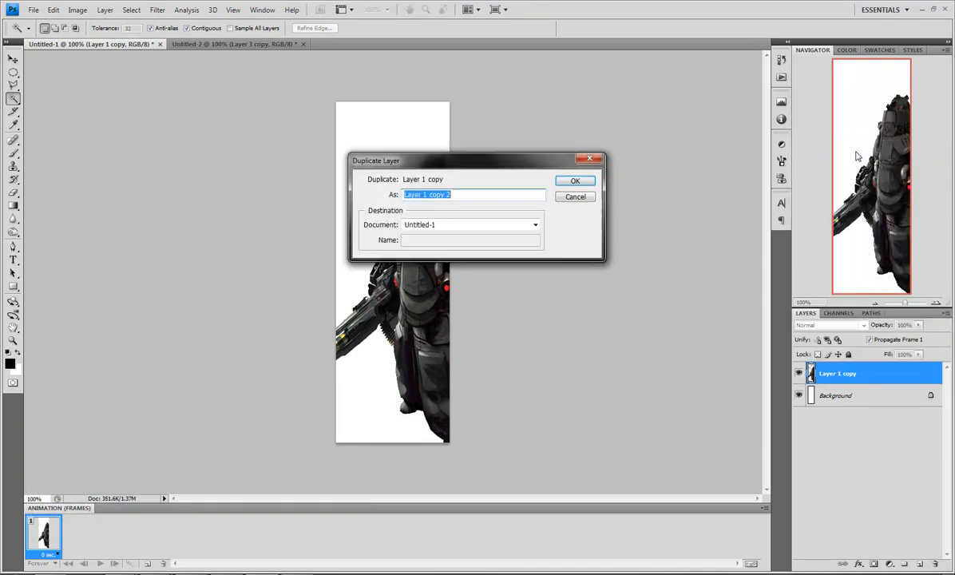
{"action": "left_click", "coordinate": [574, 182]}
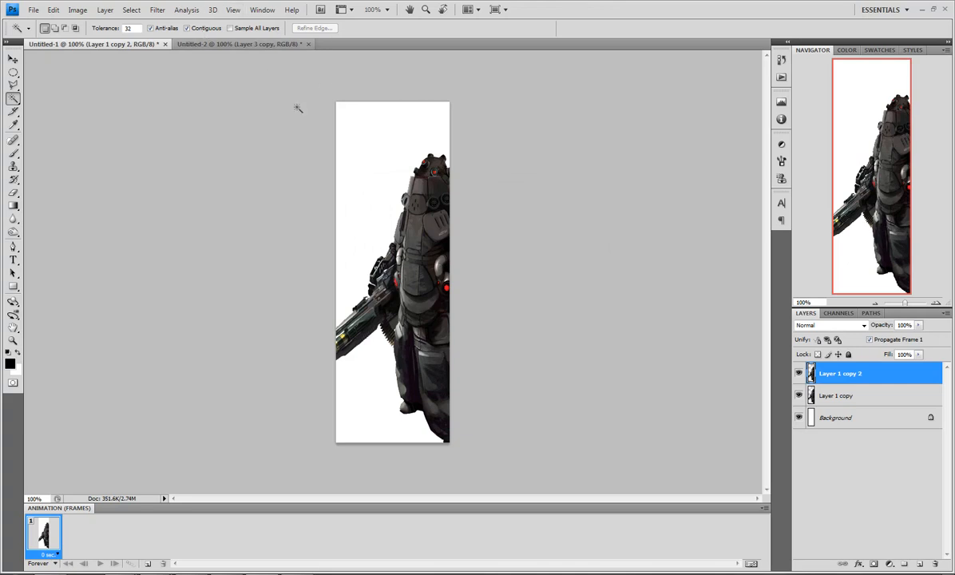
Apply a Motion Blur with angle 0° and distance 53 pixels to Layer 1 copy 2 and place it beneath Layer 1 copy.
{"action": "left_click", "coordinate": [157, 10]}
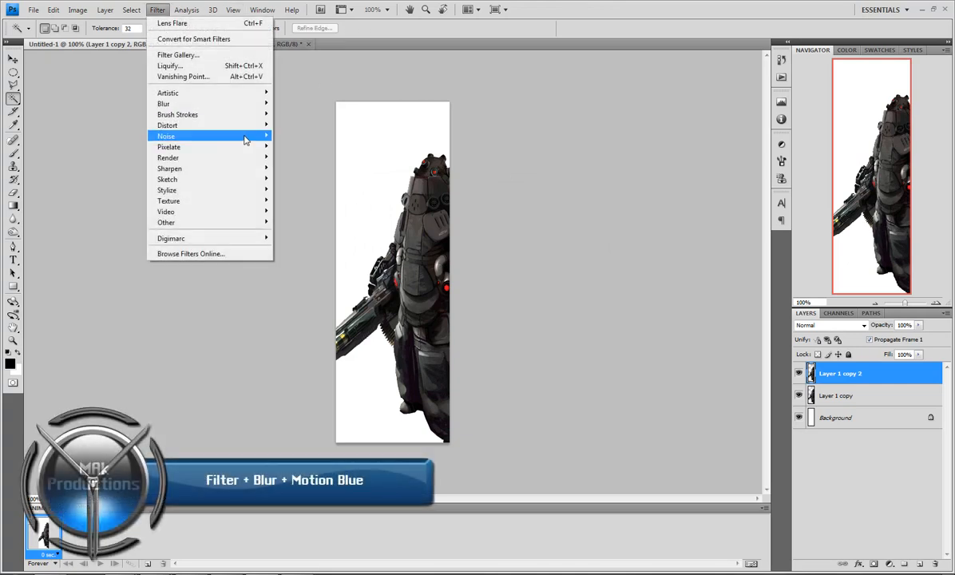
{"action": "mouse_move", "coordinate": [237, 111]}
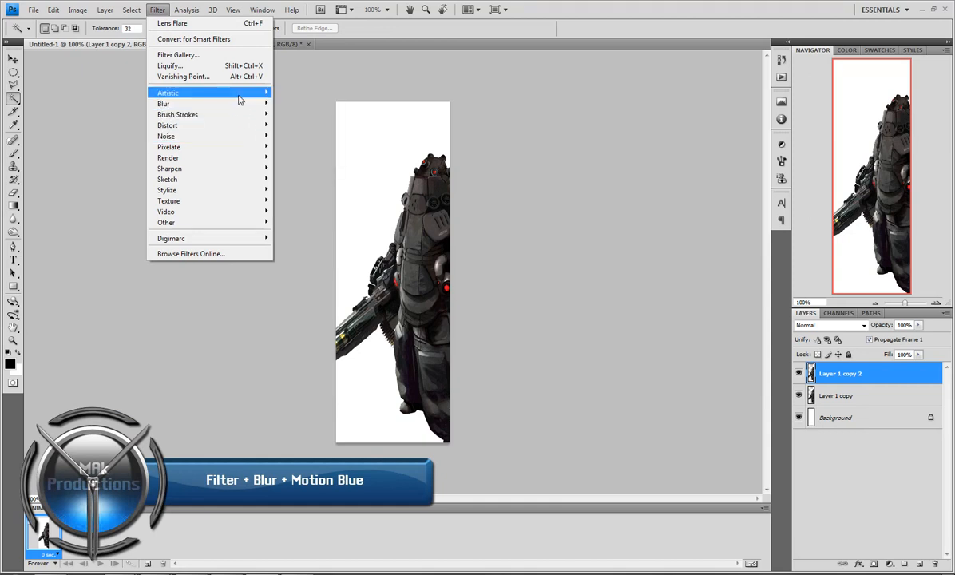
{"action": "mouse_move", "coordinate": [223, 93]}
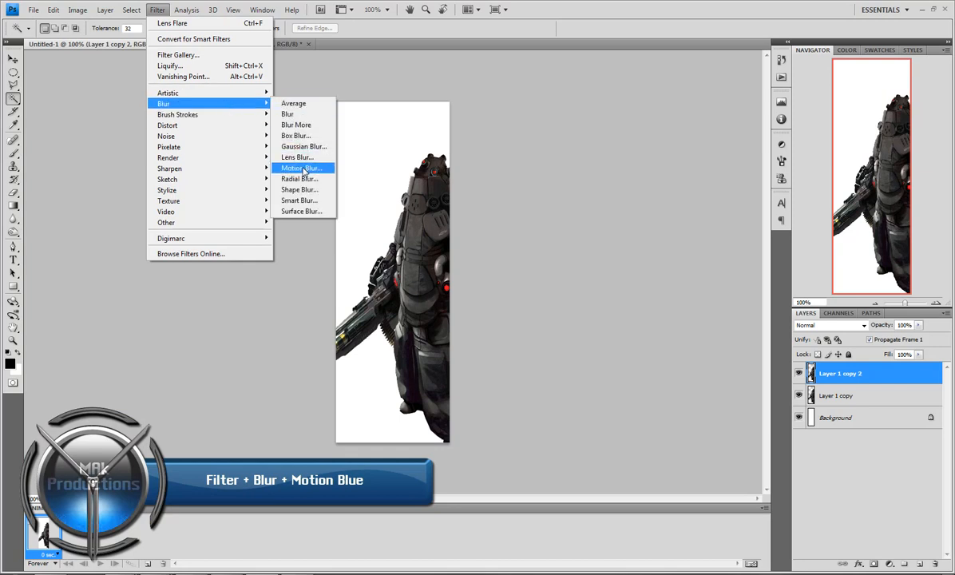
{"action": "left_click", "coordinate": [302, 169]}
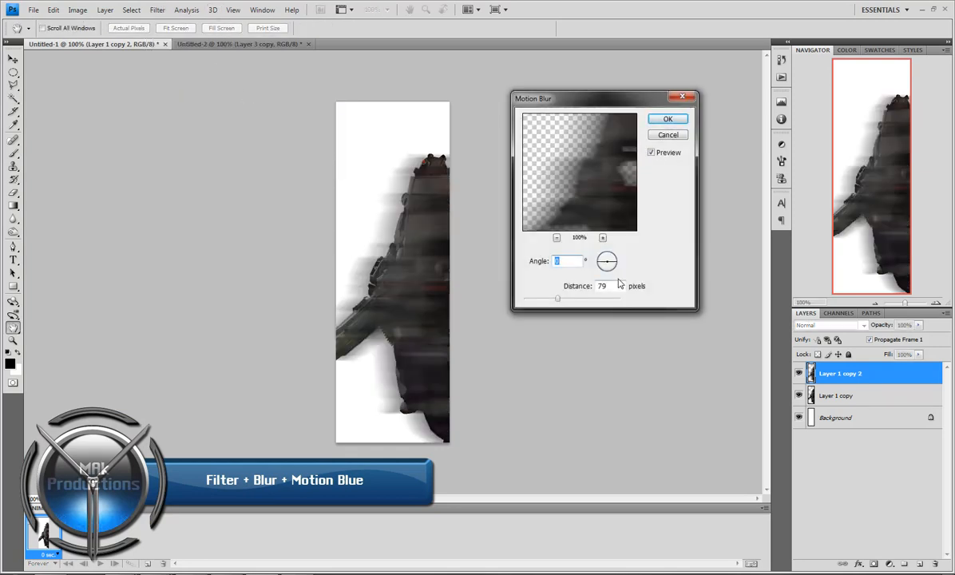
{"action": "left_click_drag", "start_coordinate": [558, 300], "coordinate": [549, 300]}
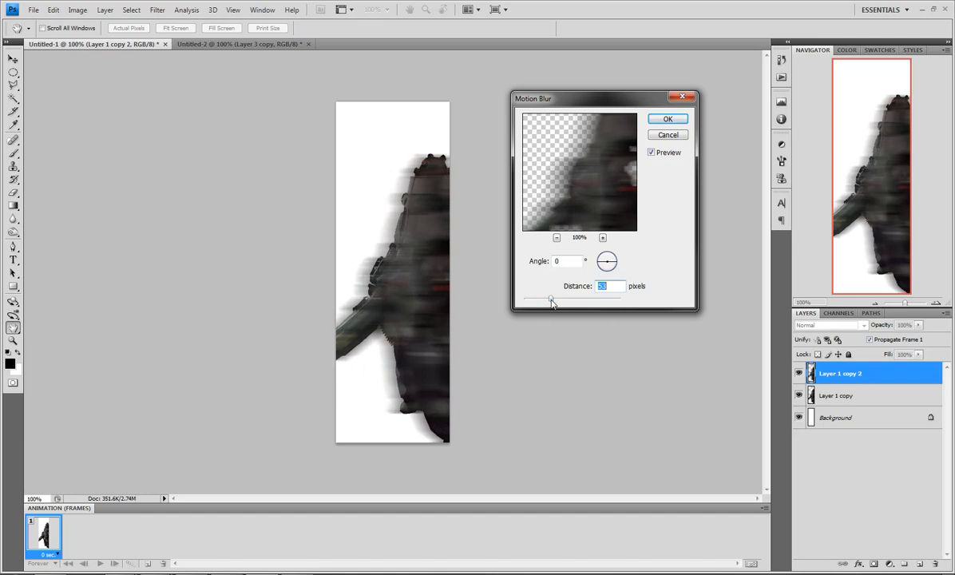
{"action": "left_click", "coordinate": [671, 119]}
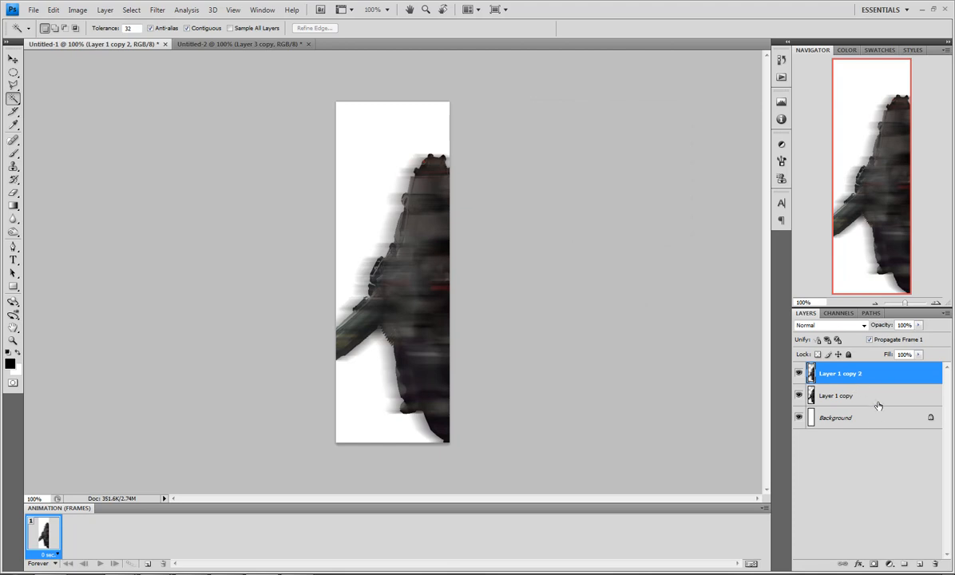
{"action": "left_click_drag", "start_coordinate": [881, 375], "coordinate": [860, 398]}
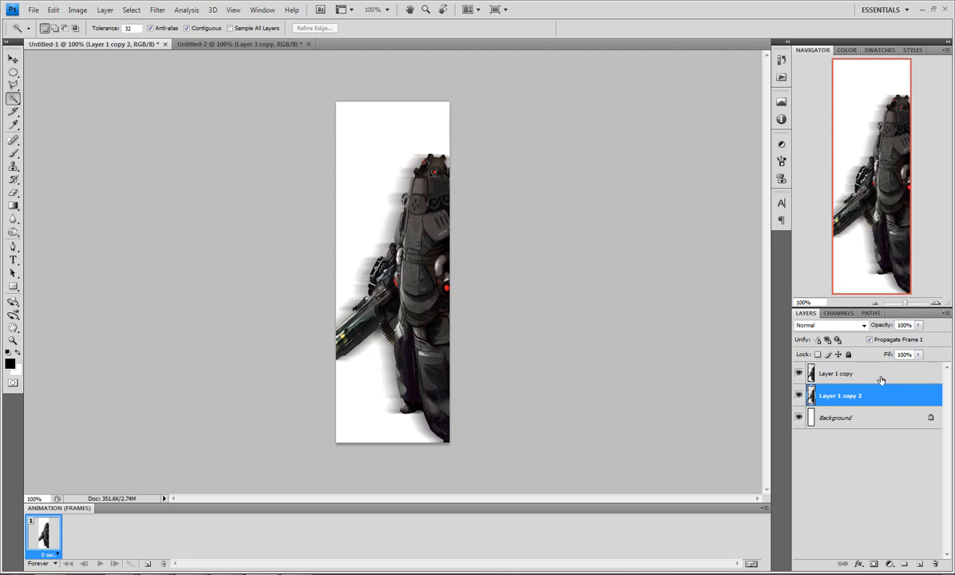
Add a layer directly above the Background and fill it with a linear gradient from dark grey at the top edge to black a third down.
{"action": "left_click", "coordinate": [854, 422]}
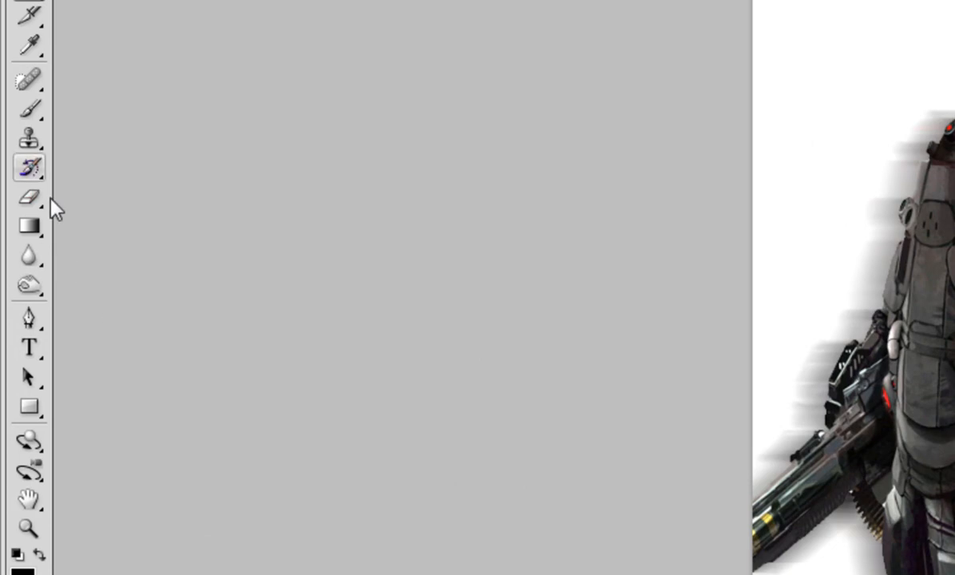
{"action": "left_click", "coordinate": [29, 226]}
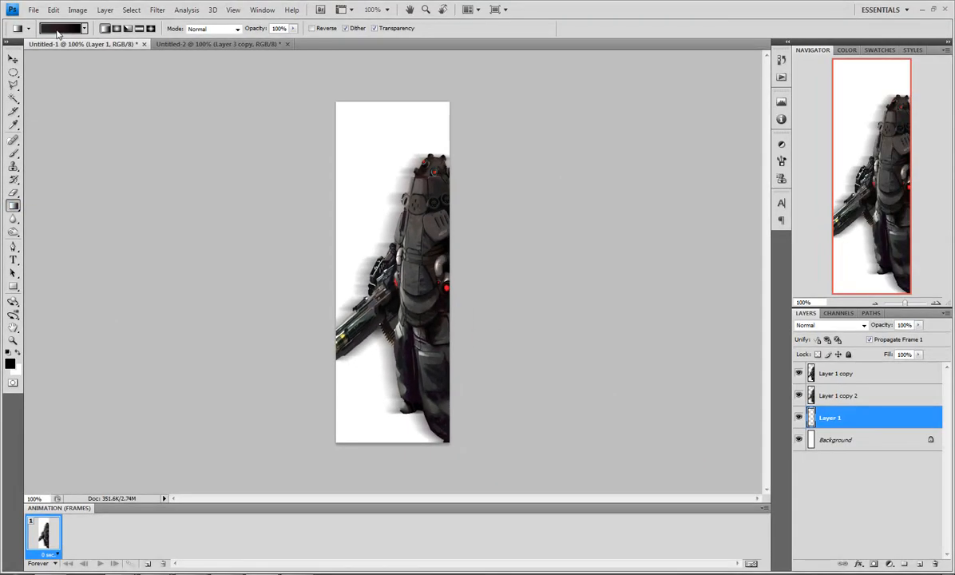
{"action": "left_click", "coordinate": [61, 27]}
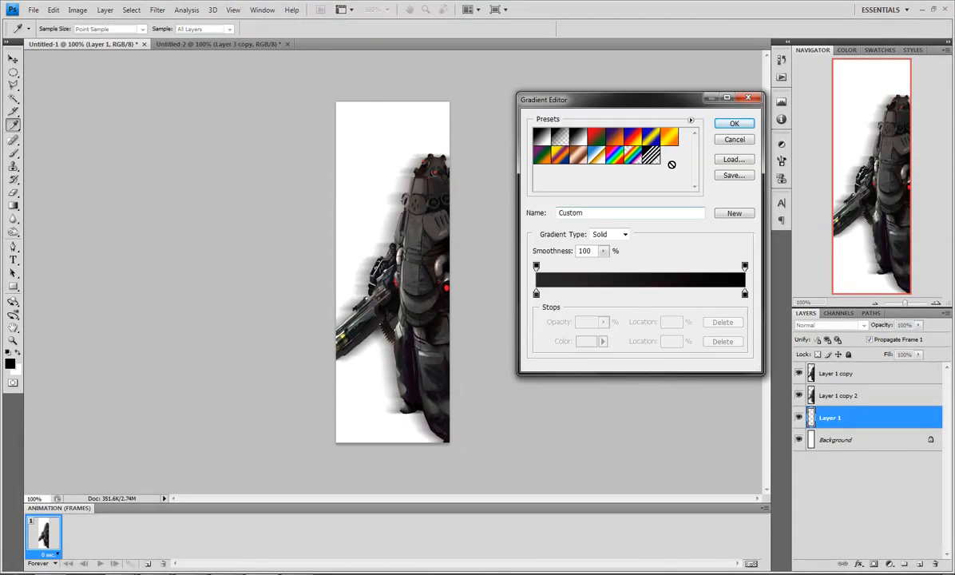
{"action": "left_click", "coordinate": [734, 123]}
{"action": "left_click_drag", "start_coordinate": [404, 118], "coordinate": [401, 474]}
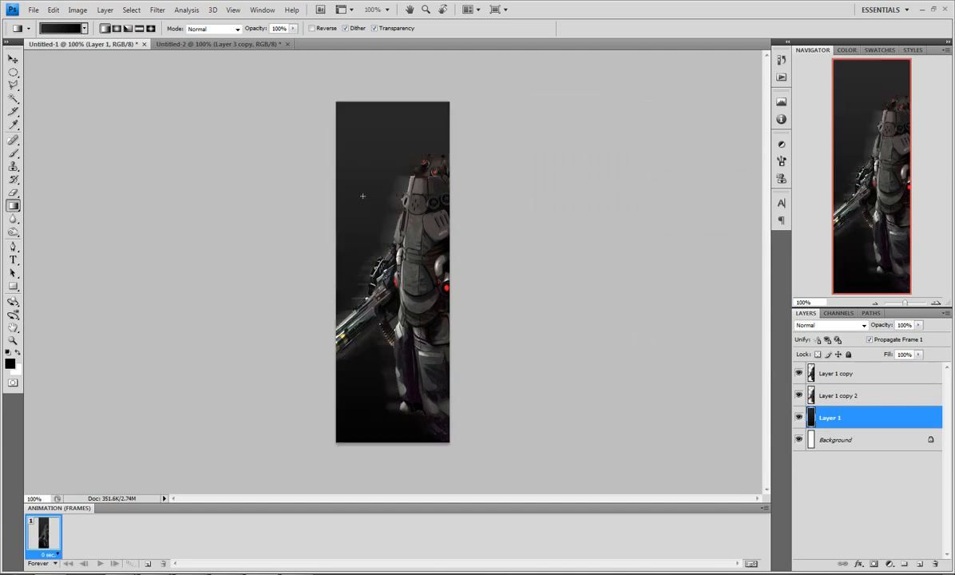
{"action": "left_click_drag", "start_coordinate": [374, 98], "coordinate": [367, 216]}
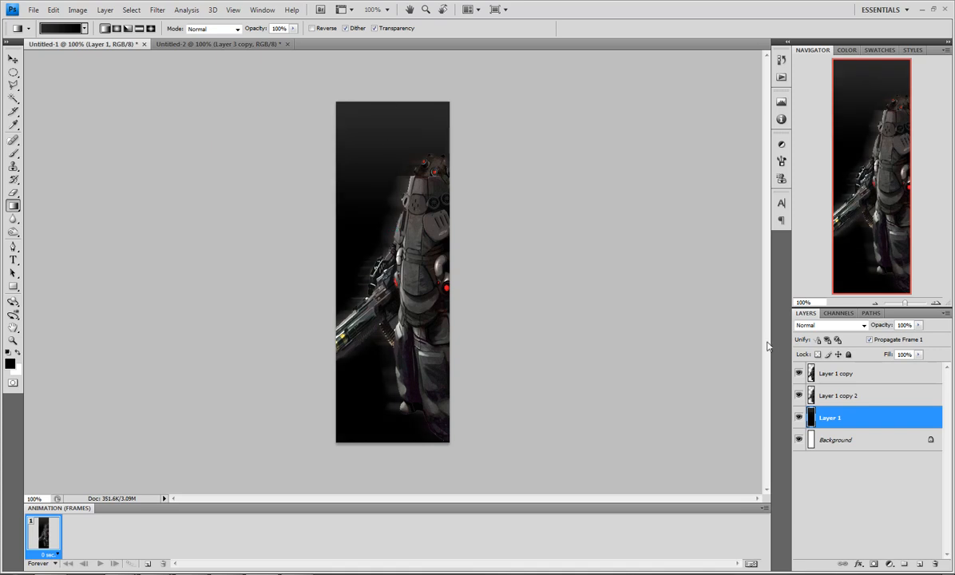
{"action": "left_click", "coordinate": [893, 493]}
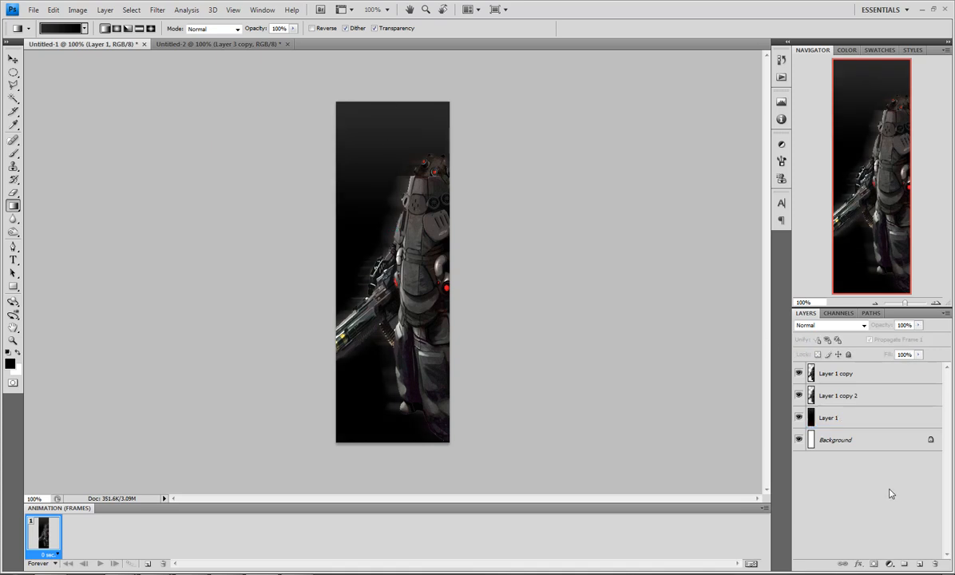
{"action": "left_click", "coordinate": [857, 421]}
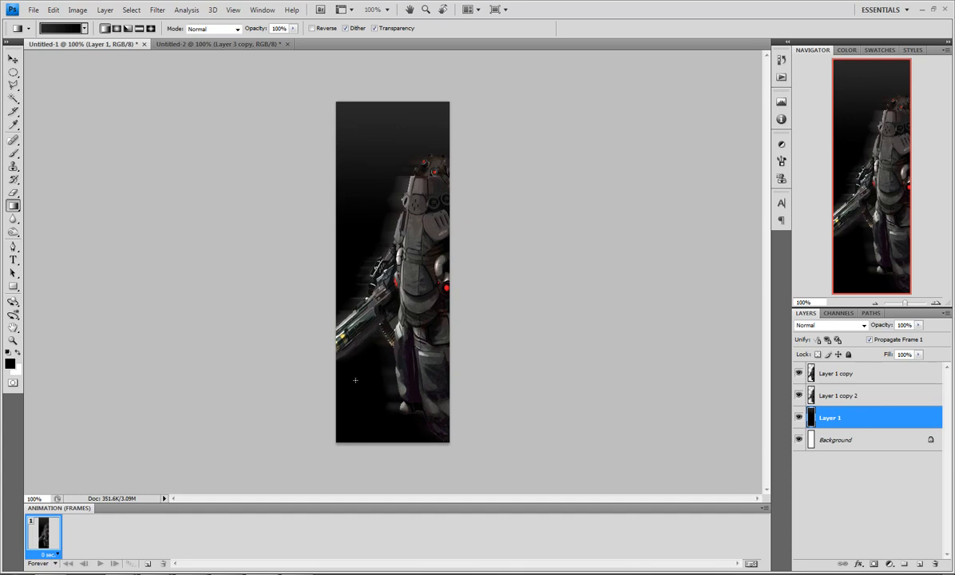
{"action": "left_click_drag", "start_coordinate": [13, 205], "coordinate": [32, 202]}
Add a layer above the gradient layer and set the Brush to the speckled 100 px tip with a 69 px diameter.
{"action": "left_click", "coordinate": [919, 564]}
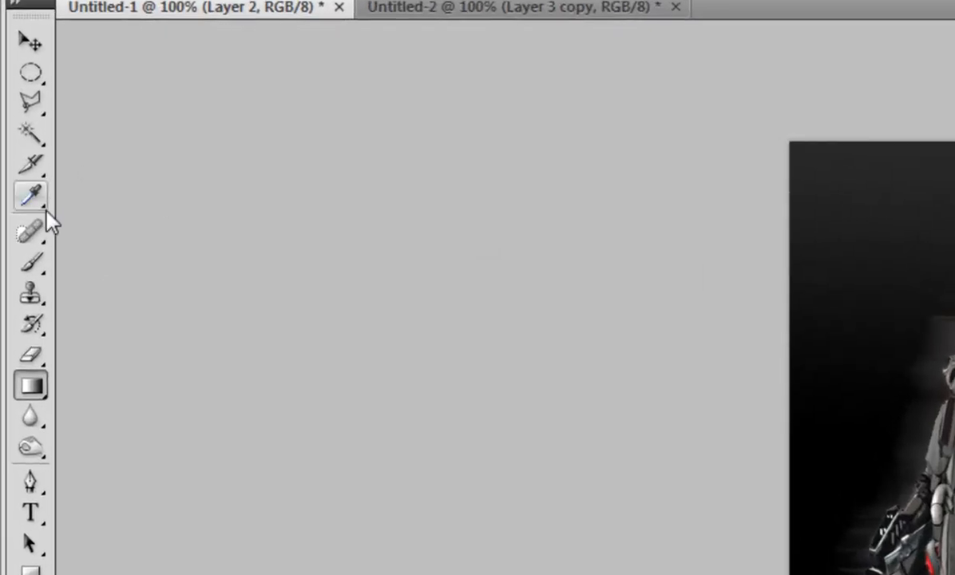
{"action": "left_click", "coordinate": [28, 267]}
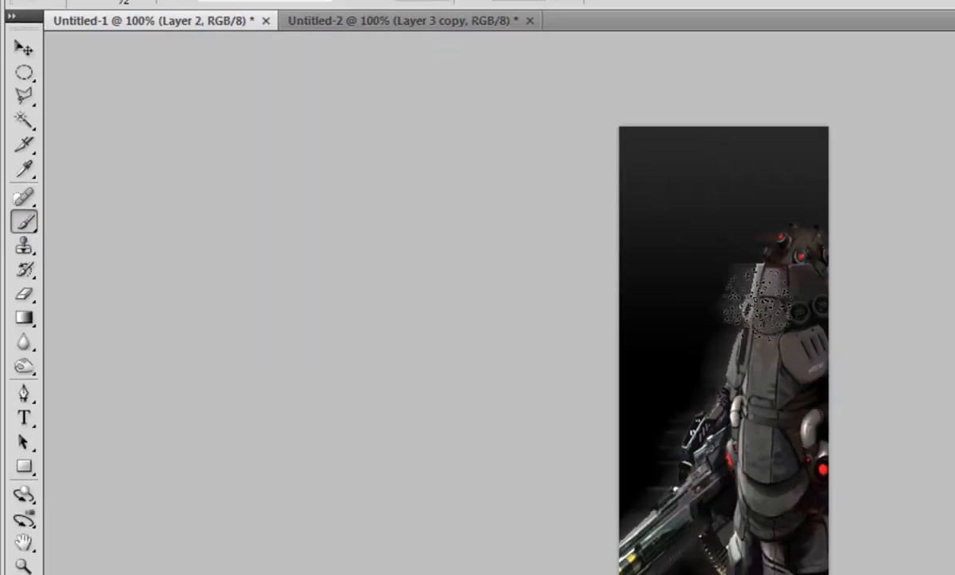
{"action": "right_click", "coordinate": [791, 214]}
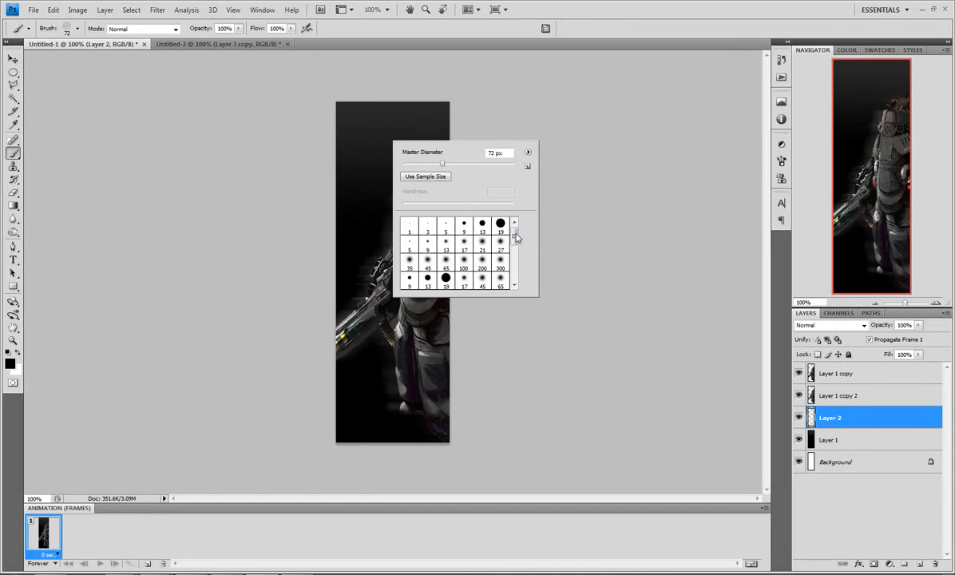
{"action": "left_click_drag", "start_coordinate": [516, 238], "coordinate": [515, 268]}
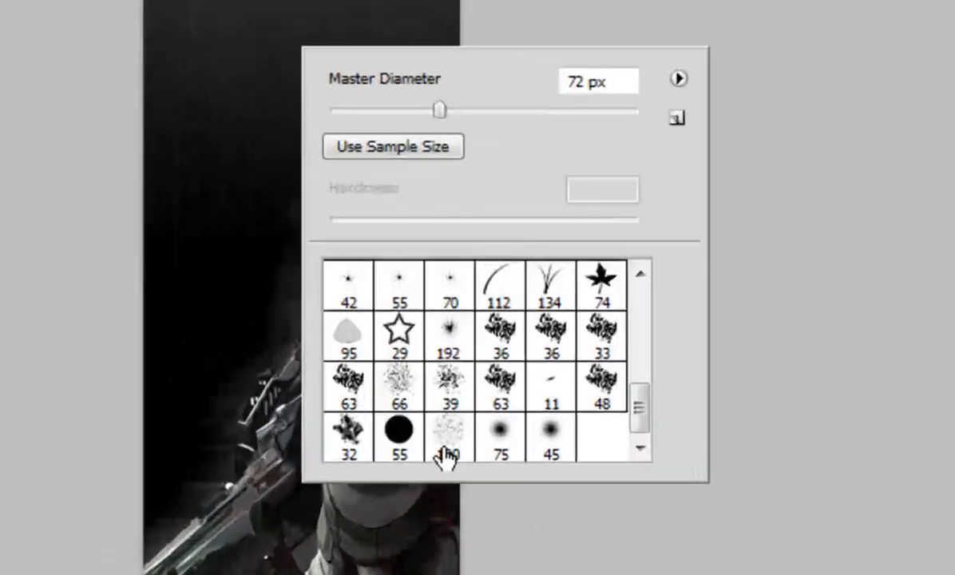
{"action": "left_click", "coordinate": [445, 295]}
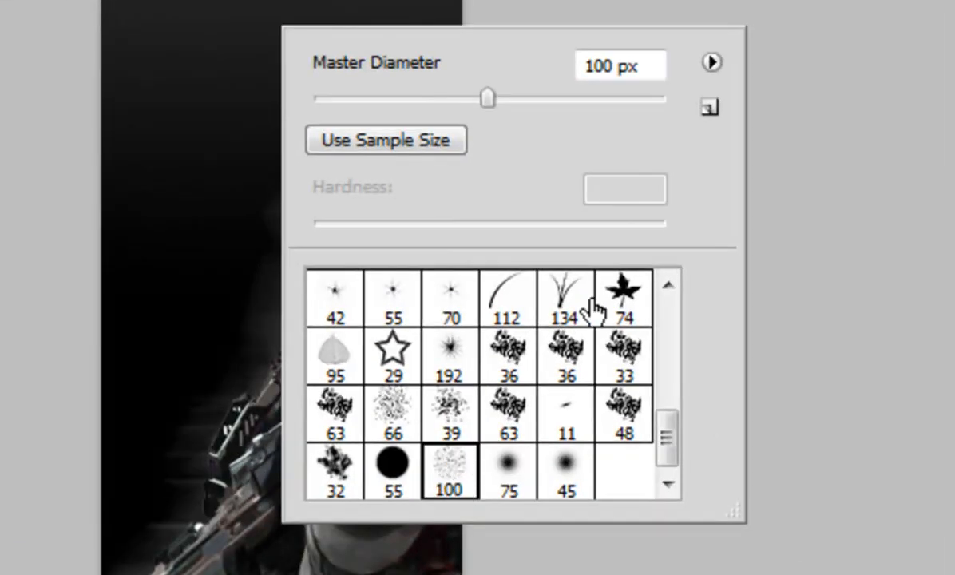
{"action": "left_click_drag", "start_coordinate": [487, 99], "coordinate": [433, 97]}
Paint four horizontal black brush bands across Layer 2 at the top, shoulder, gun and foot heights, using the Untitled-2 banner as reference.
{"action": "left_click_drag", "start_coordinate": [326, 132], "coordinate": [469, 130]}
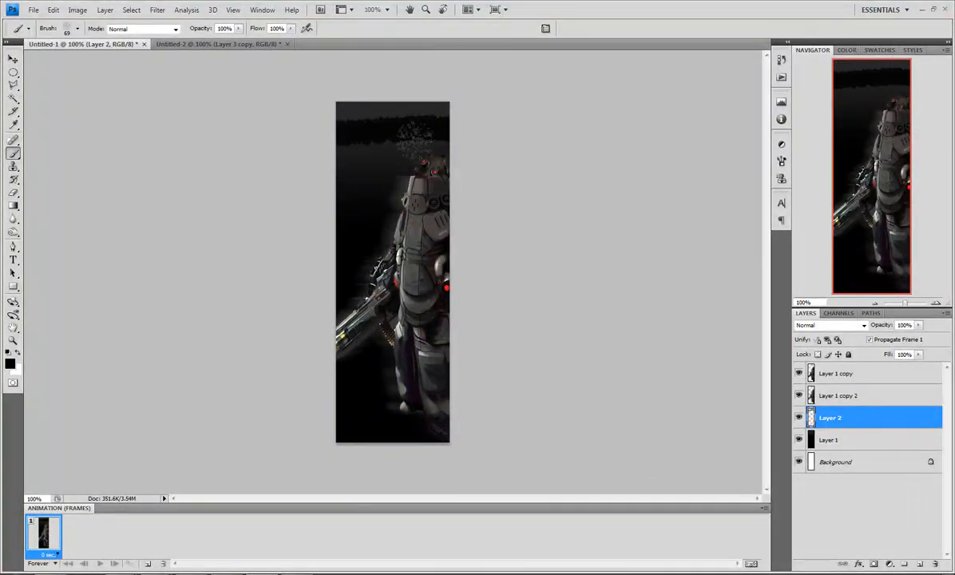
{"action": "left_click", "coordinate": [202, 46]}
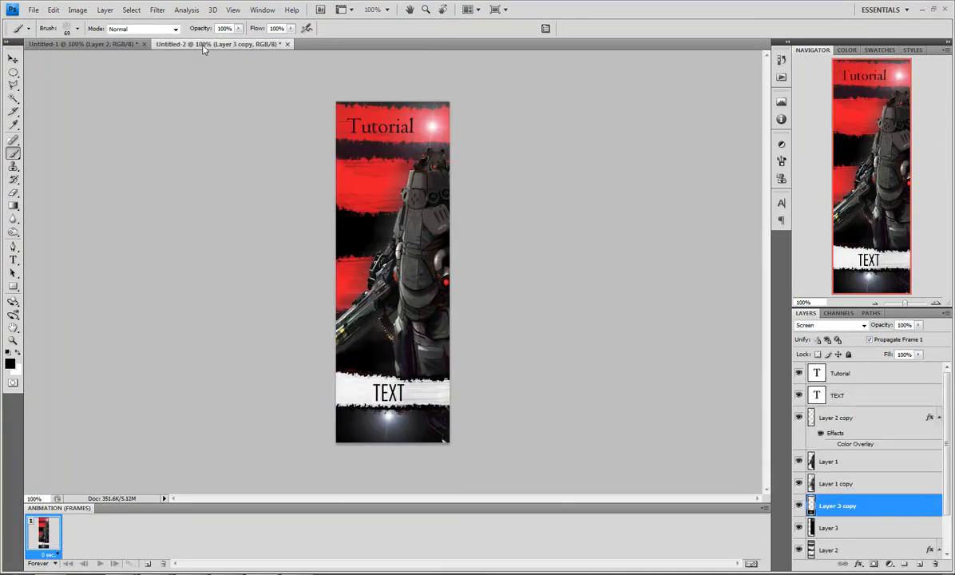
{"action": "left_click", "coordinate": [119, 42]}
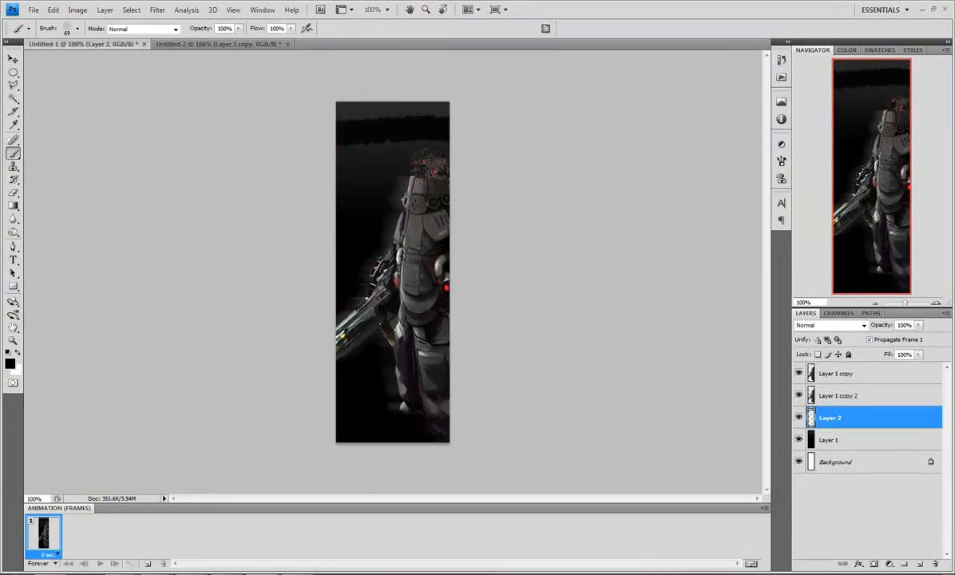
{"action": "left_click_drag", "start_coordinate": [317, 191], "coordinate": [519, 202]}
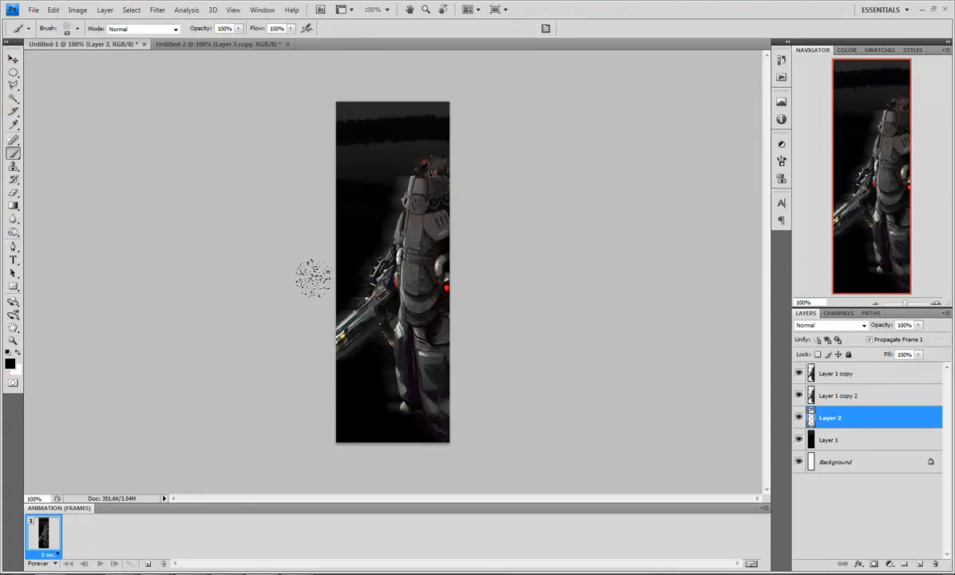
{"action": "left_click_drag", "start_coordinate": [326, 305], "coordinate": [513, 312]}
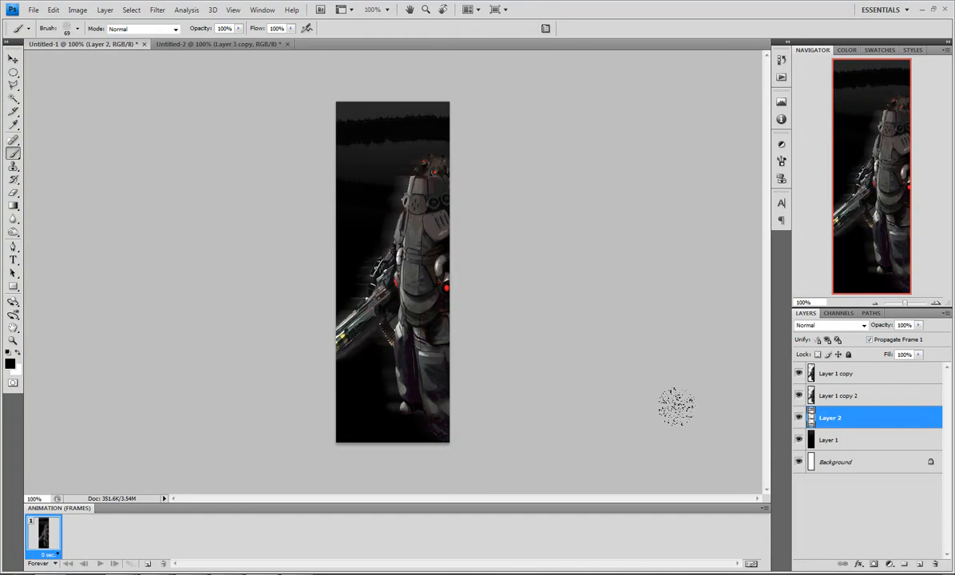
Add a red (#ff0000) Color Overlay in Normal mode at 100% opacity to Layer 2's brush bands.
{"action": "double_click", "coordinate": [921, 420]}
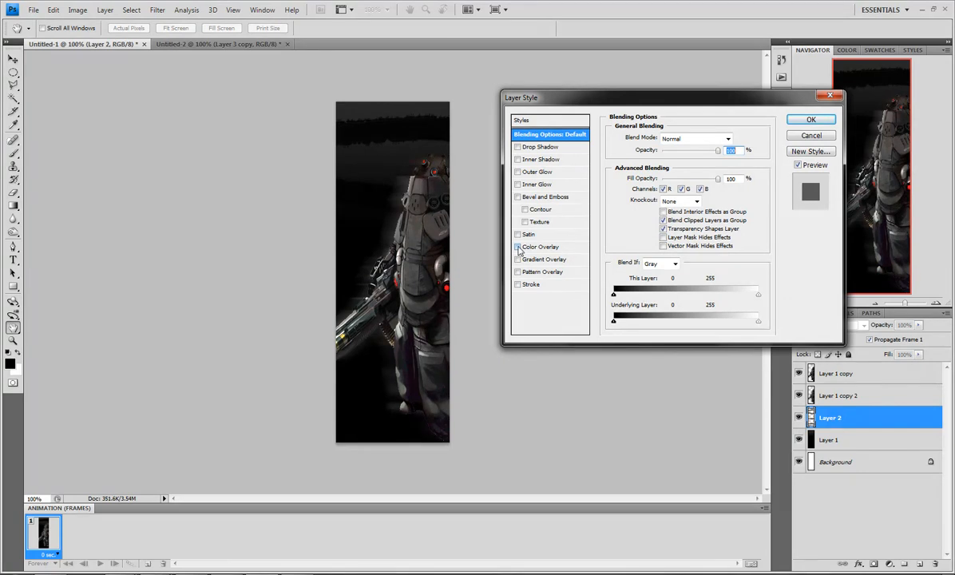
{"action": "left_click", "coordinate": [549, 248]}
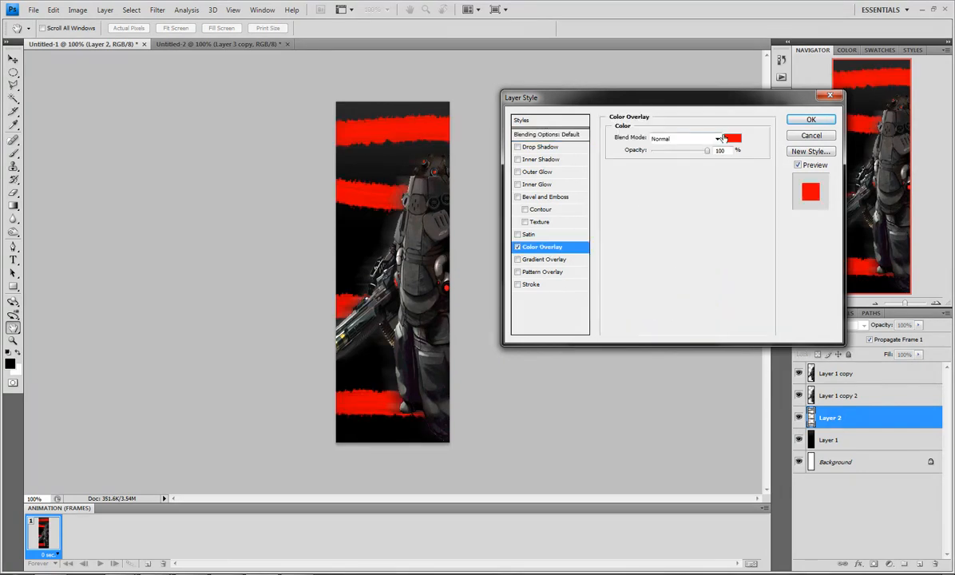
{"action": "left_click", "coordinate": [733, 139]}
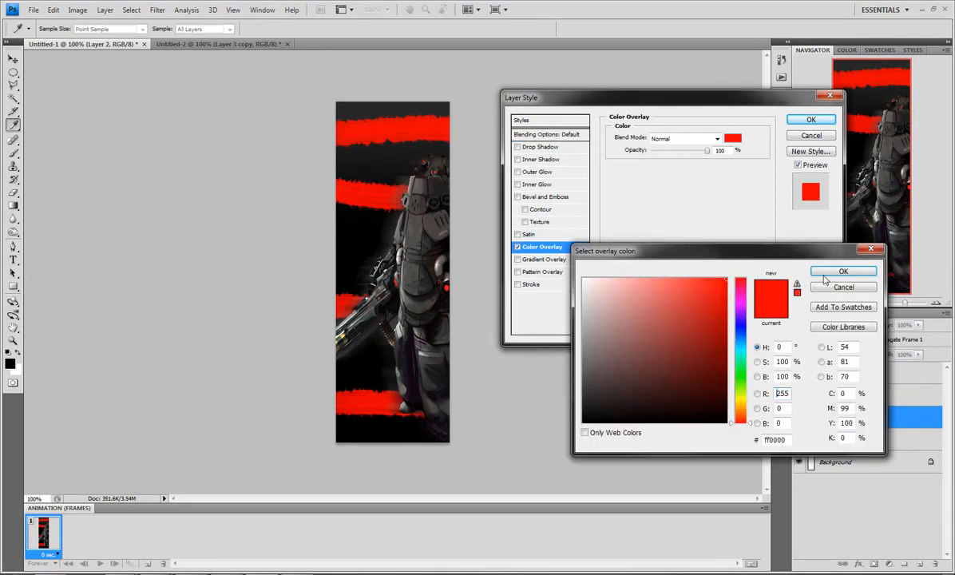
{"action": "left_click", "coordinate": [842, 273]}
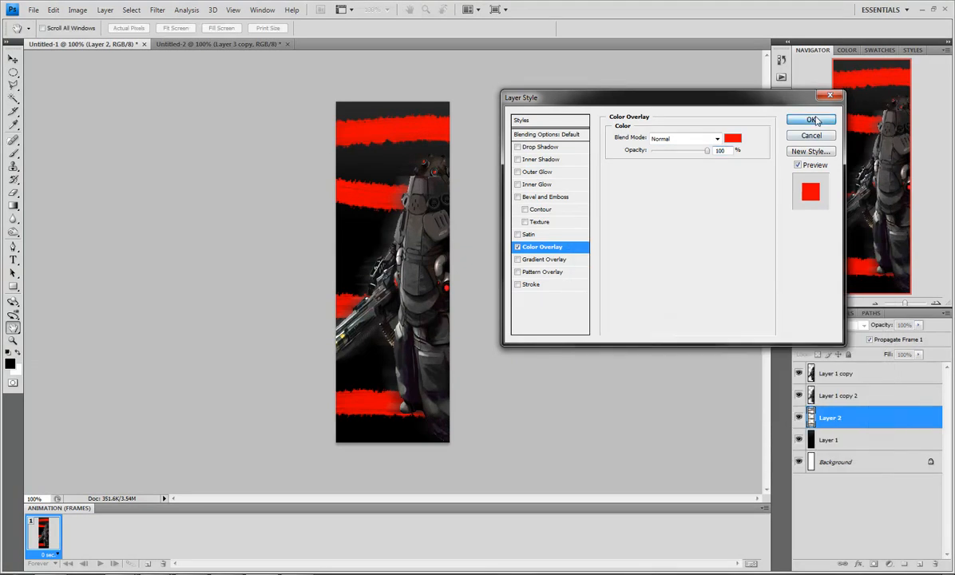
{"action": "left_click", "coordinate": [808, 120]}
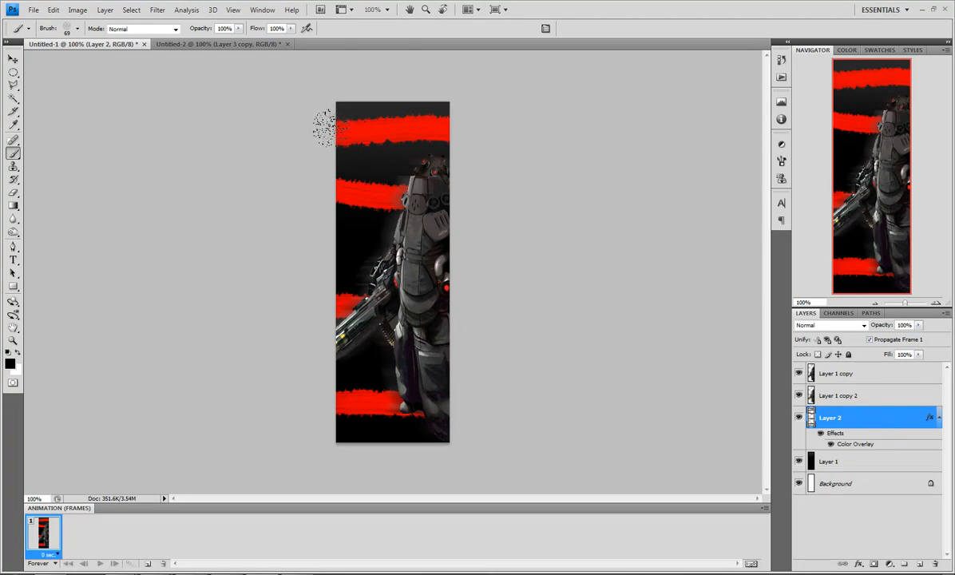
Paint extra horizontal brush strokes along the edges of the four red bands on Layer 2 to thicken them.
{"action": "left_click_drag", "start_coordinate": [324, 118], "coordinate": [461, 117]}
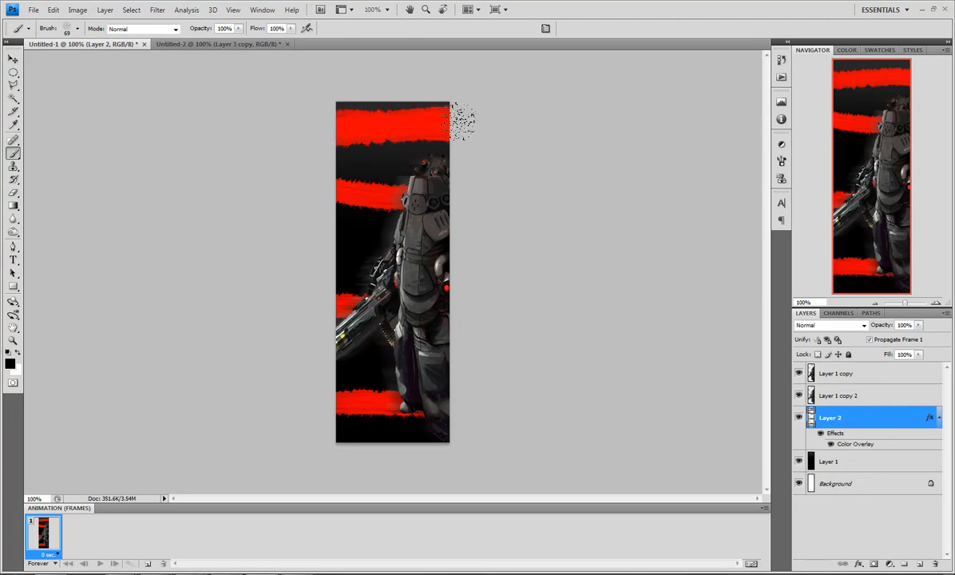
{"action": "left_click_drag", "start_coordinate": [313, 144], "coordinate": [463, 132]}
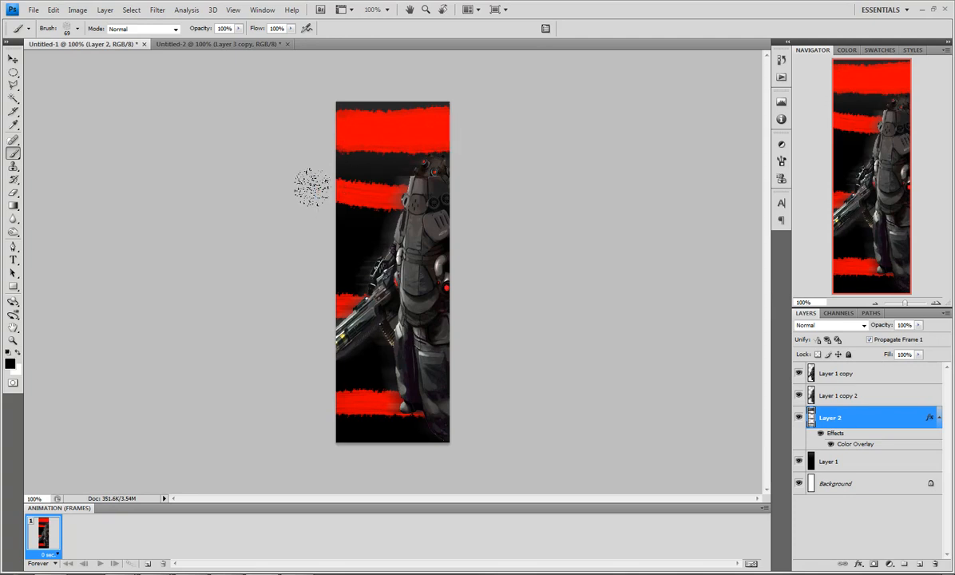
{"action": "mouse_move", "coordinate": [387, 188]}
{"action": "left_mouse_down"}
{"action": "mouse_move", "coordinate": [466, 190]}
{"action": "mouse_move", "coordinate": [336, 204]}
{"action": "mouse_move", "coordinate": [444, 179]}
{"action": "left_mouse_up"}
{"action": "mouse_move", "coordinate": [303, 280]}
{"action": "left_mouse_down"}
{"action": "mouse_move", "coordinate": [408, 267]}
{"action": "mouse_move", "coordinate": [459, 278]}
{"action": "left_mouse_up"}
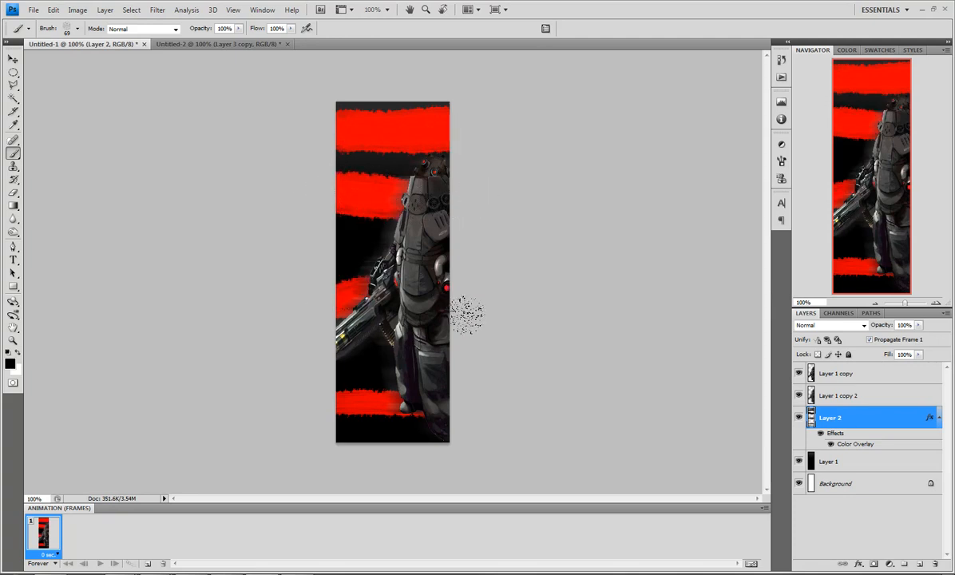
{"action": "mouse_move", "coordinate": [351, 397]}
{"action": "left_mouse_down"}
{"action": "mouse_move", "coordinate": [334, 397]}
{"action": "mouse_move", "coordinate": [468, 394]}
{"action": "mouse_move", "coordinate": [456, 411]}
{"action": "mouse_move", "coordinate": [347, 403]}
{"action": "left_mouse_up"}
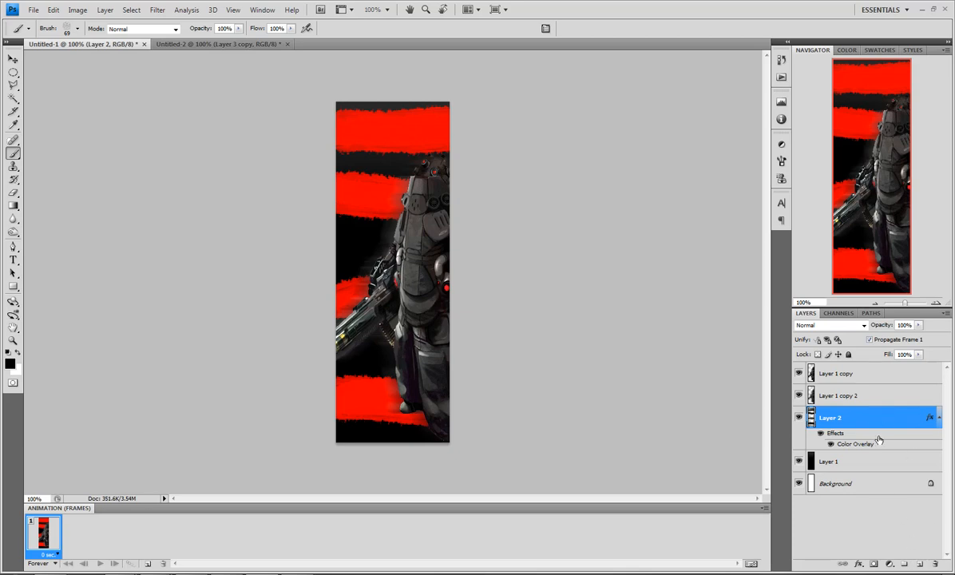
Add a new layer above Layer 2 and place black Agency FB text "TEXT" at 39.01 pt, centred on the topmost red band.
{"action": "left_click", "coordinate": [919, 563]}
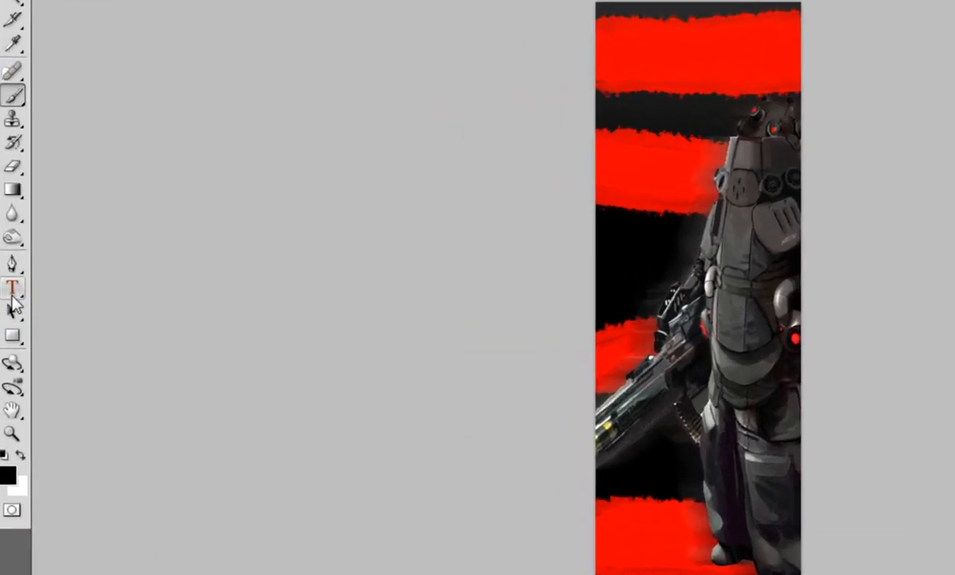
{"action": "left_click", "coordinate": [12, 289]}
{"action": "left_click", "coordinate": [356, 134]}
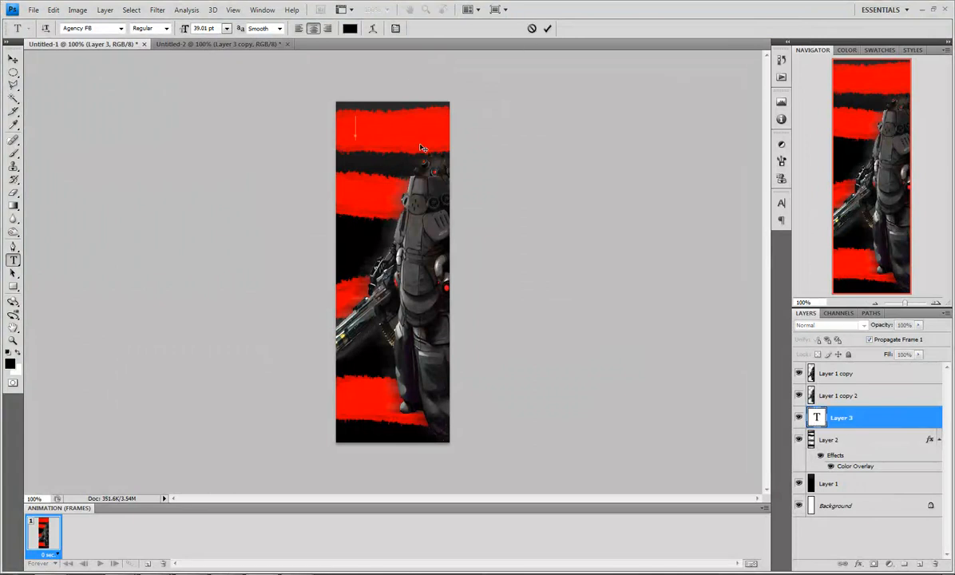
{"action": "type", "text": "TEXT"}
{"action": "left_click_drag", "start_coordinate": [419, 149], "coordinate": [462, 147]}
{"action": "double_click", "coordinate": [393, 131]}
{"action": "left_click", "coordinate": [406, 122]}
{"action": "left_click", "coordinate": [547, 29]}
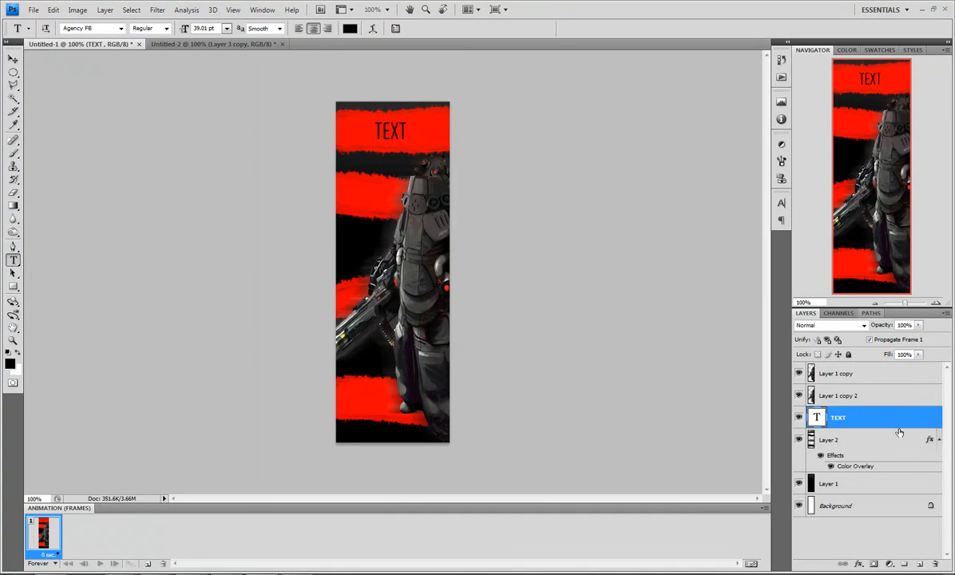
Nudge the word TEXT slightly right and down within the topmost red band.
{"action": "left_click", "coordinate": [12, 59]}
{"action": "mouse_move", "coordinate": [401, 138]}
{"action": "left_mouse_down"}
{"action": "mouse_move", "coordinate": [407, 152]}
{"action": "mouse_move", "coordinate": [403, 141]}
{"action": "left_mouse_up"}
{"action": "key", "text": "t"}
{"action": "left_click", "coordinate": [403, 134]}
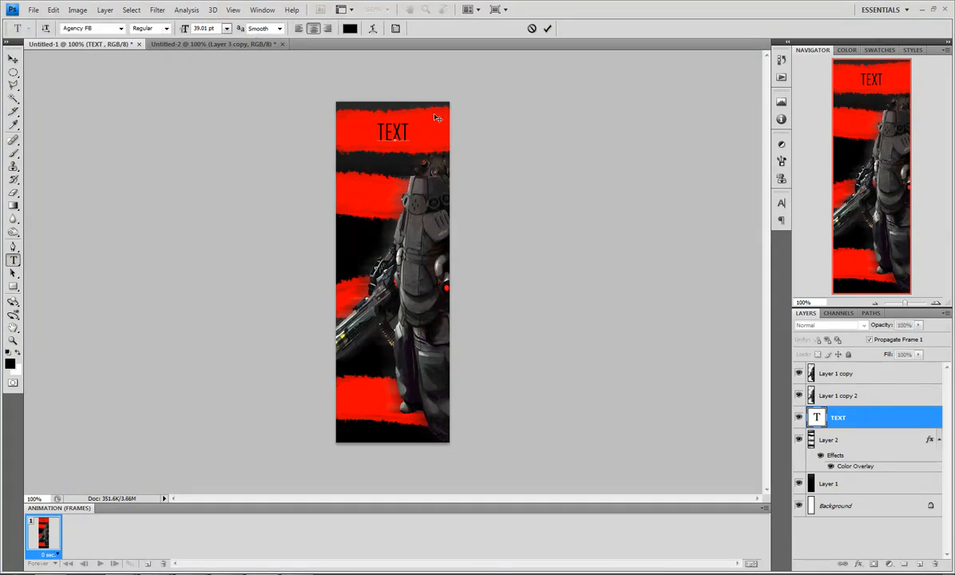
{"action": "left_click", "coordinate": [893, 428]}
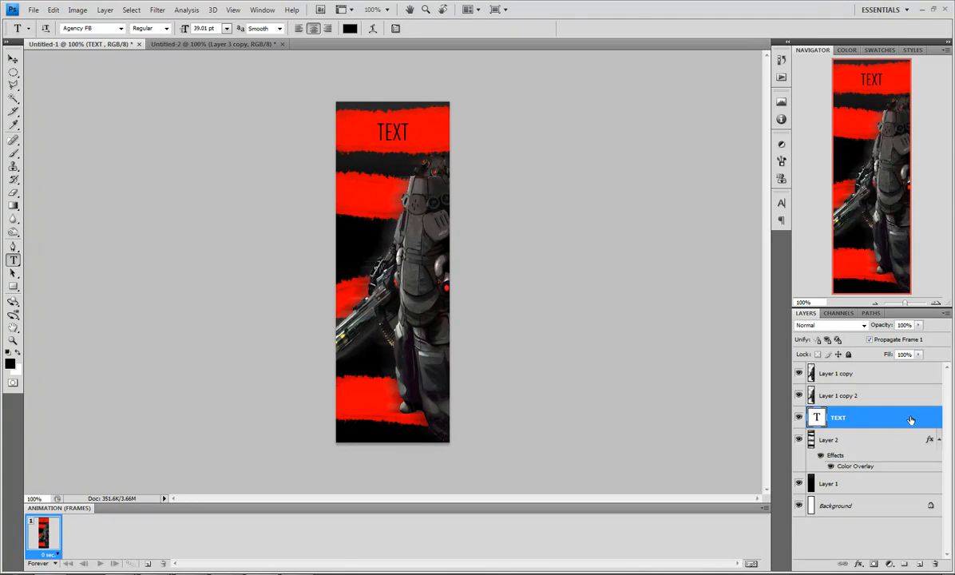
Try a white outside Stroke of 3 px in the TEXT layer's style settings.
{"action": "double_click", "coordinate": [883, 417]}
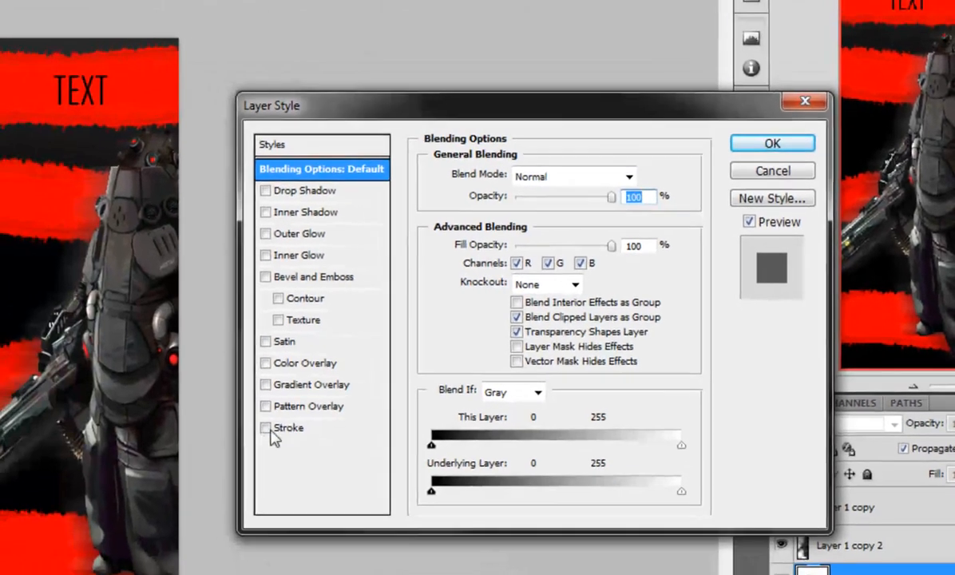
{"action": "left_click", "coordinate": [266, 428]}
{"action": "left_click", "coordinate": [307, 429]}
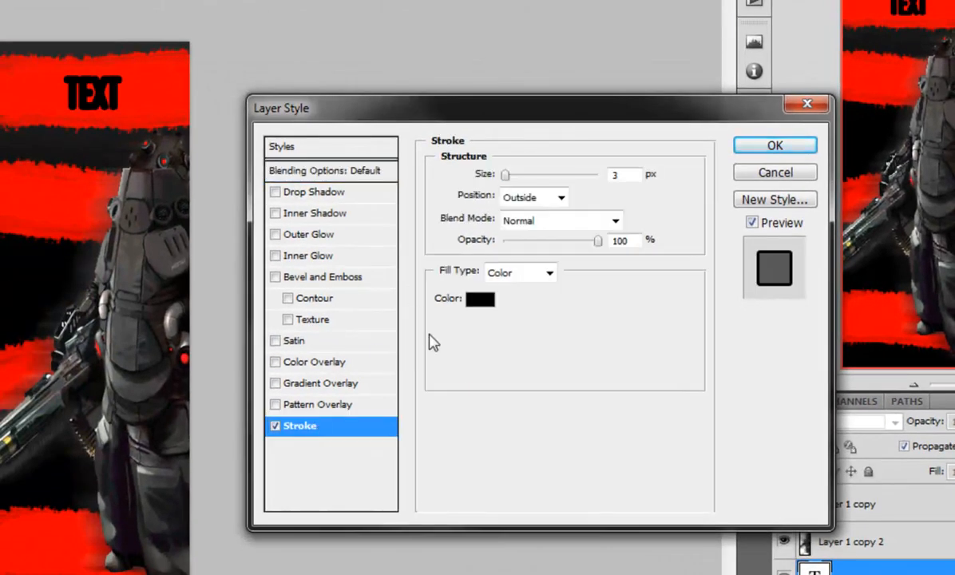
{"action": "left_click_drag", "start_coordinate": [504, 177], "coordinate": [502, 177]}
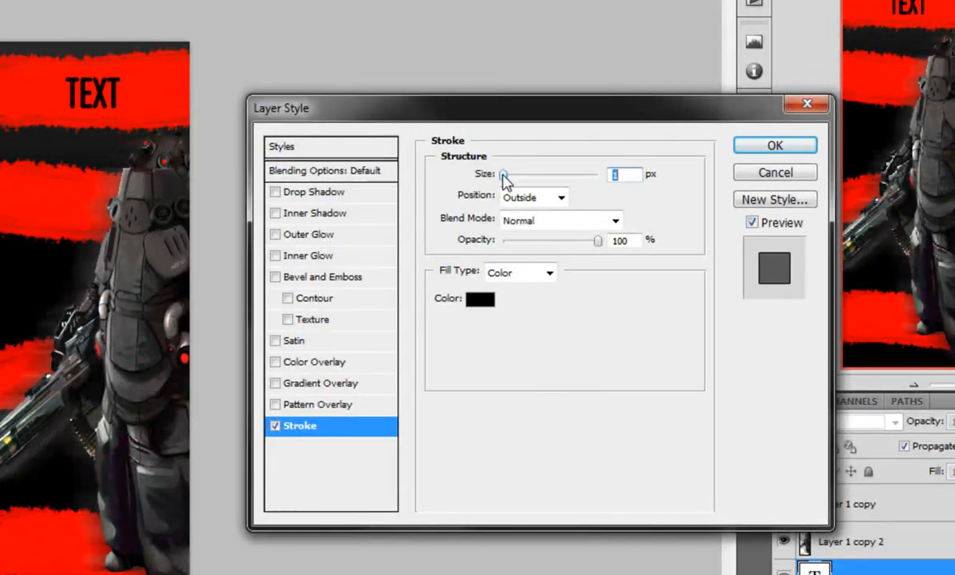
{"action": "left_click", "coordinate": [477, 300]}
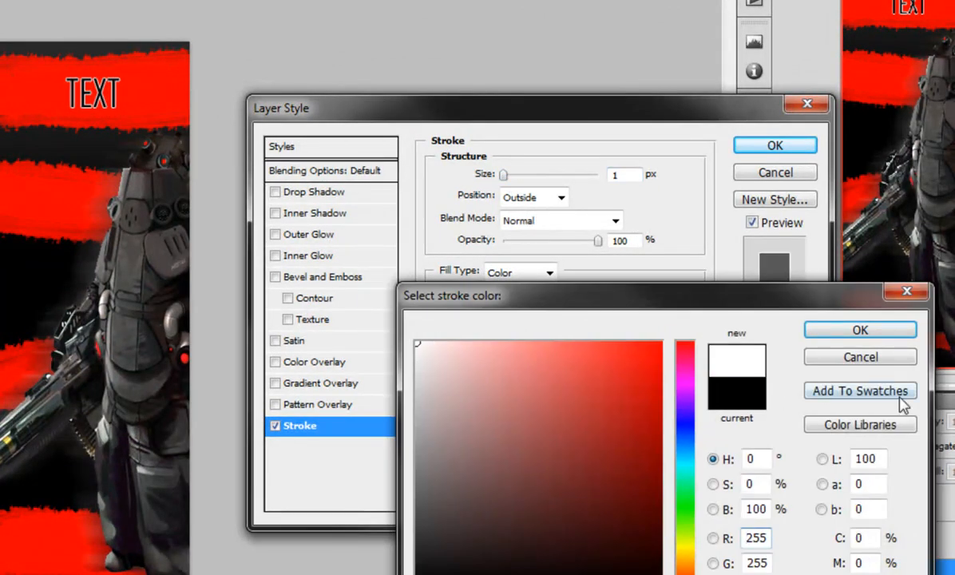
{"action": "left_click", "coordinate": [860, 329]}
{"action": "left_click_drag", "start_coordinate": [503, 176], "coordinate": [505, 180]}
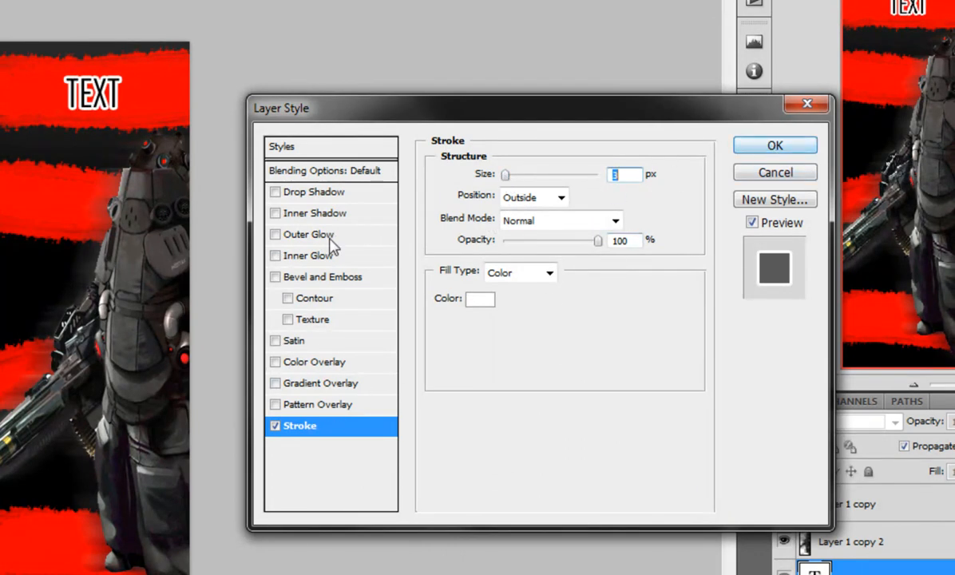
Try a bright blue Color Overlay (hue 202°, saturation 100%, brightness 99%) on the TEXT layer and switch it off again.
{"action": "left_click", "coordinate": [281, 362]}
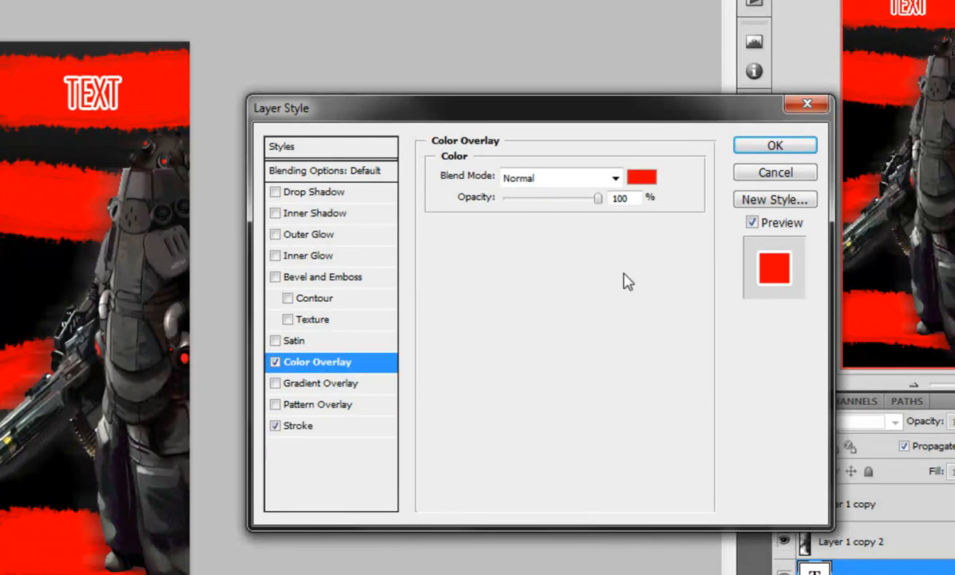
{"action": "left_click", "coordinate": [641, 177]}
{"action": "left_click", "coordinate": [538, 561]}
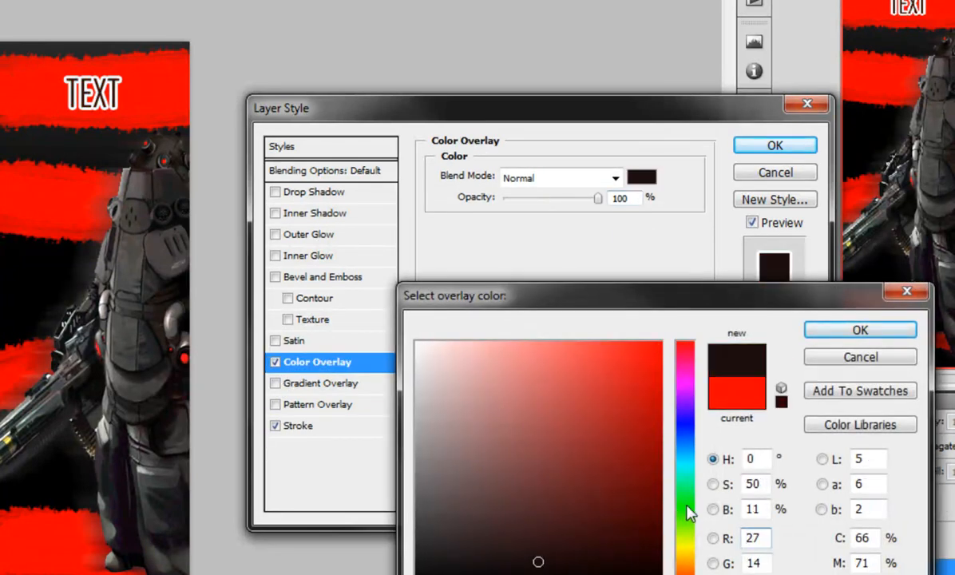
{"action": "left_click", "coordinate": [685, 449]}
{"action": "left_click", "coordinate": [660, 342]}
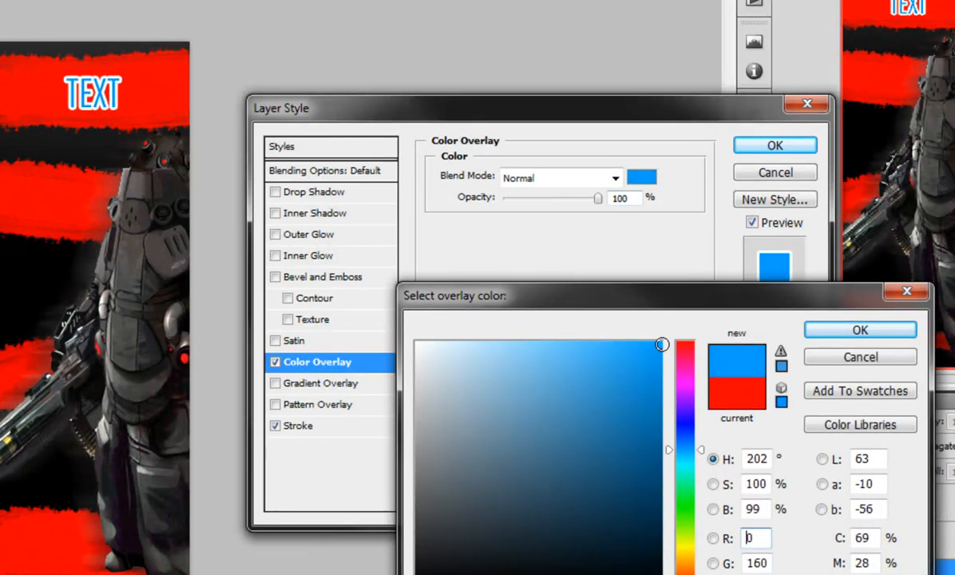
{"action": "left_click", "coordinate": [851, 329]}
{"action": "left_click", "coordinate": [274, 362]}
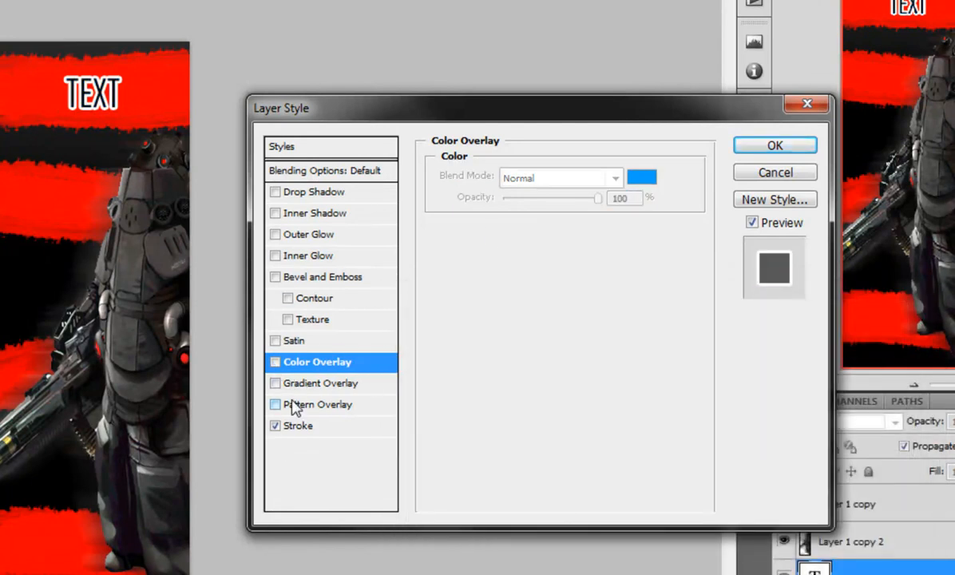
Try a black-to-white Gradient Overlay and a Drop Shadow on the TEXT layer, and discard all the layer style changes.
{"action": "left_click", "coordinate": [275, 383]}
{"action": "left_click", "coordinate": [315, 385]}
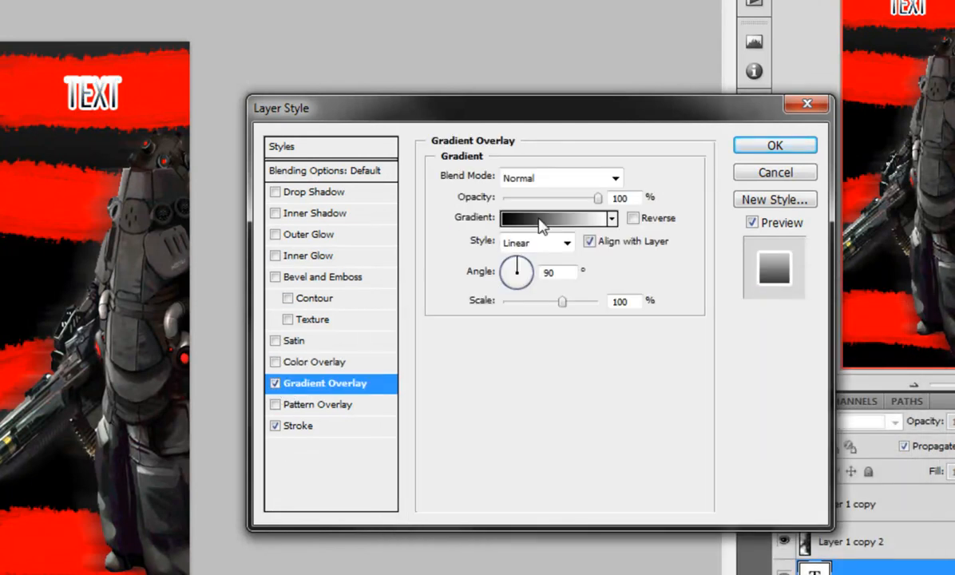
{"action": "left_click", "coordinate": [275, 384]}
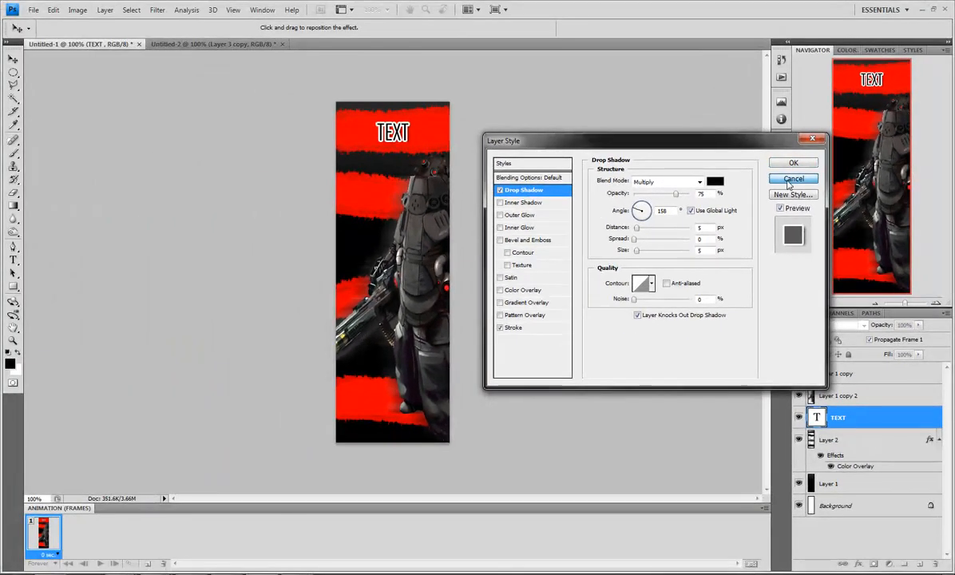
{"action": "left_click", "coordinate": [777, 174]}
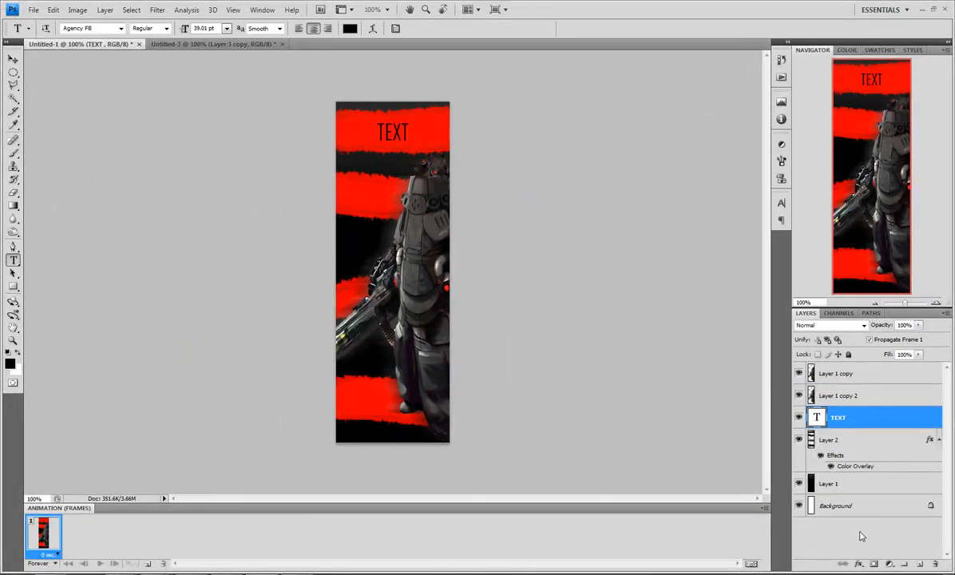
Duplicate Layer 2 as "Layer 2 copy" within the Untitled-1 document.
{"action": "left_click", "coordinate": [863, 534]}
{"action": "left_click", "coordinate": [878, 443]}
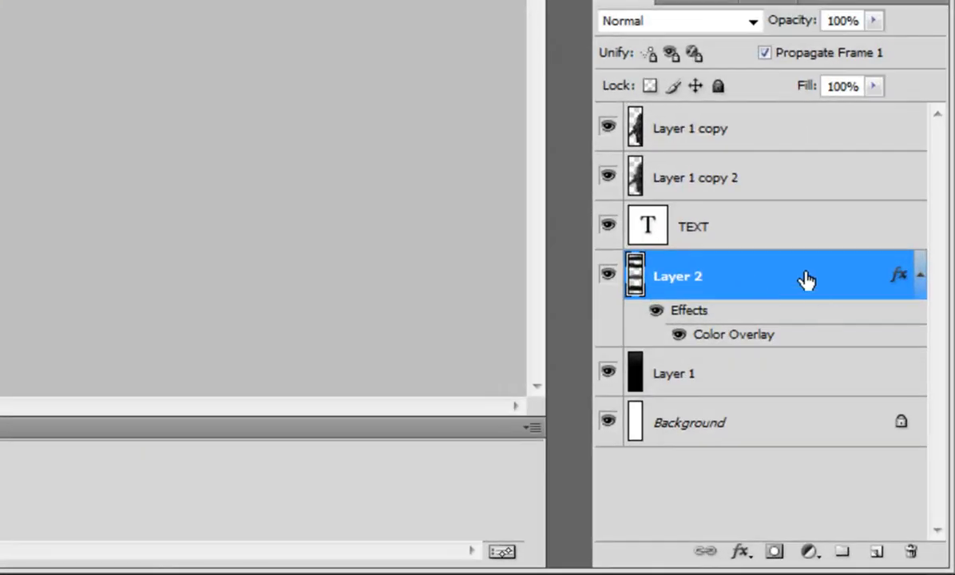
{"action": "right_click", "coordinate": [806, 279]}
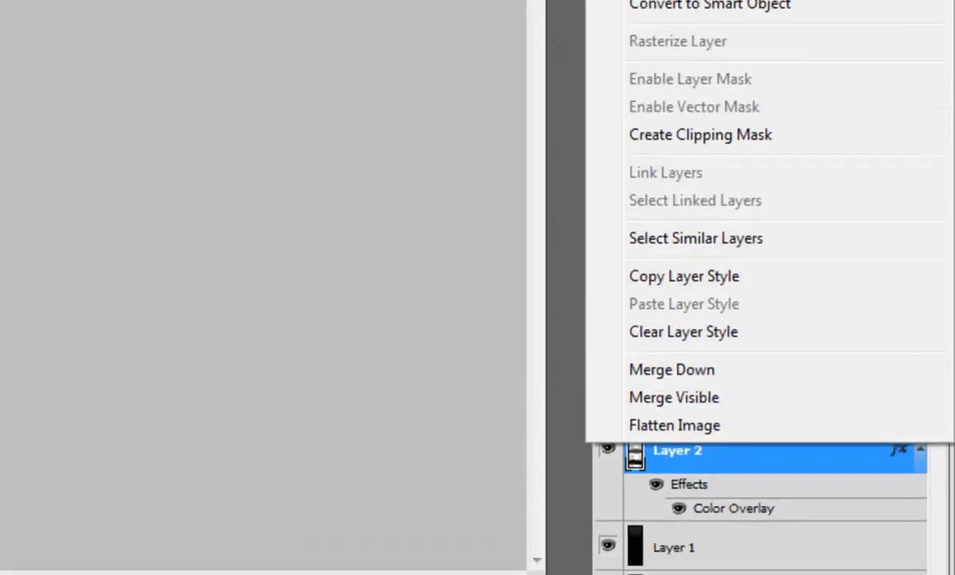
{"action": "left_click", "coordinate": [710, 168]}
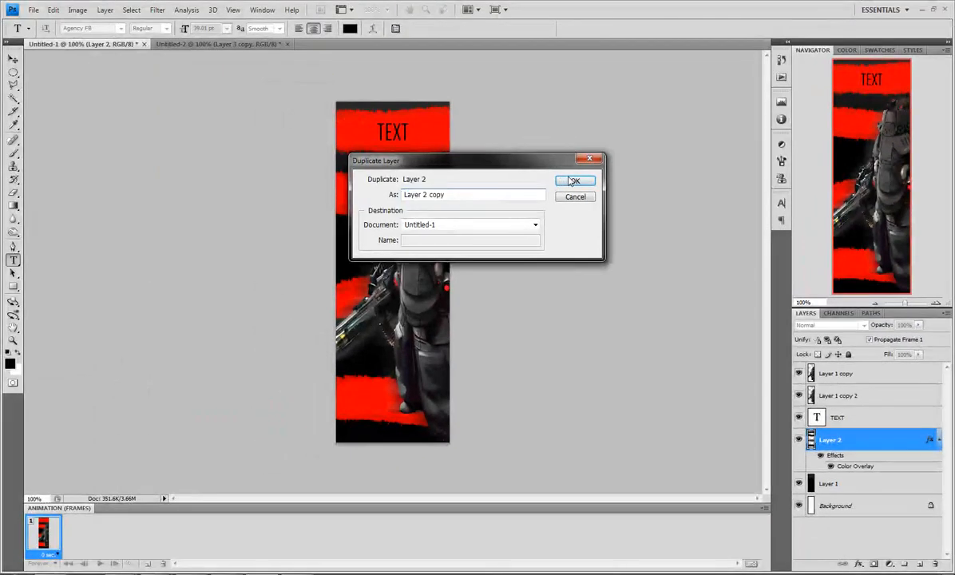
{"action": "left_click", "coordinate": [574, 180]}
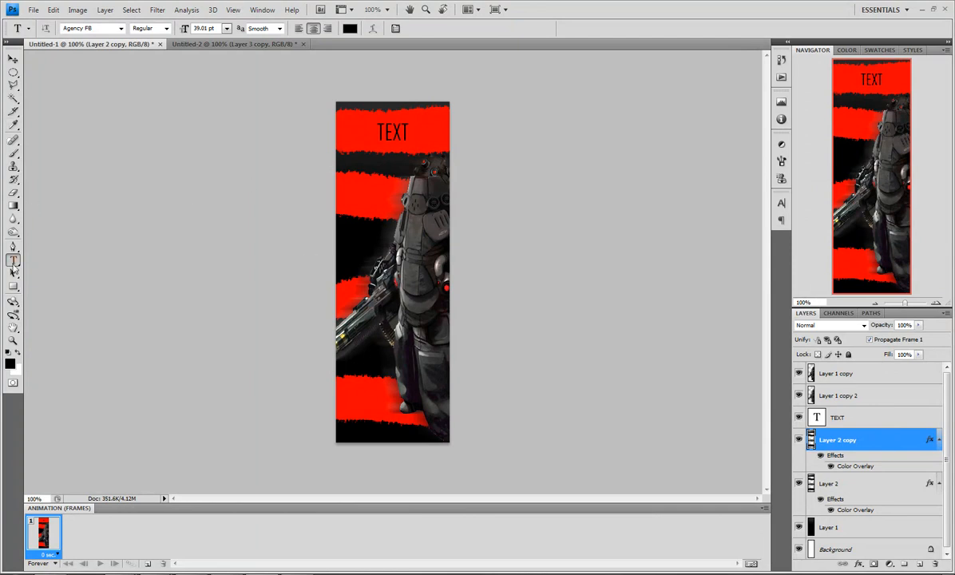
Erase all but the lowest band from Layer 2 copy and place that layer above Layer 1 copy.
{"action": "left_click", "coordinate": [14, 193]}
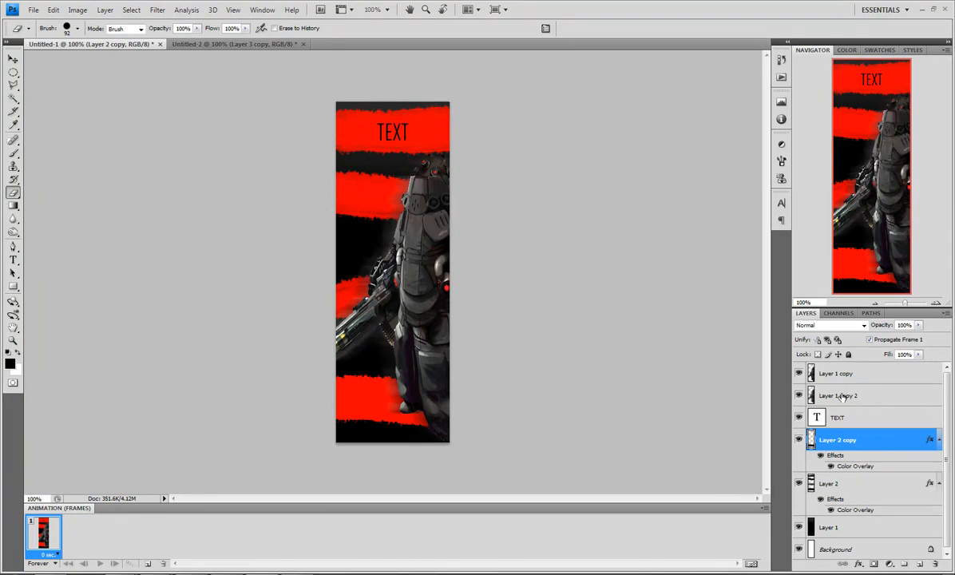
{"action": "left_click_drag", "start_coordinate": [871, 444], "coordinate": [859, 372]}
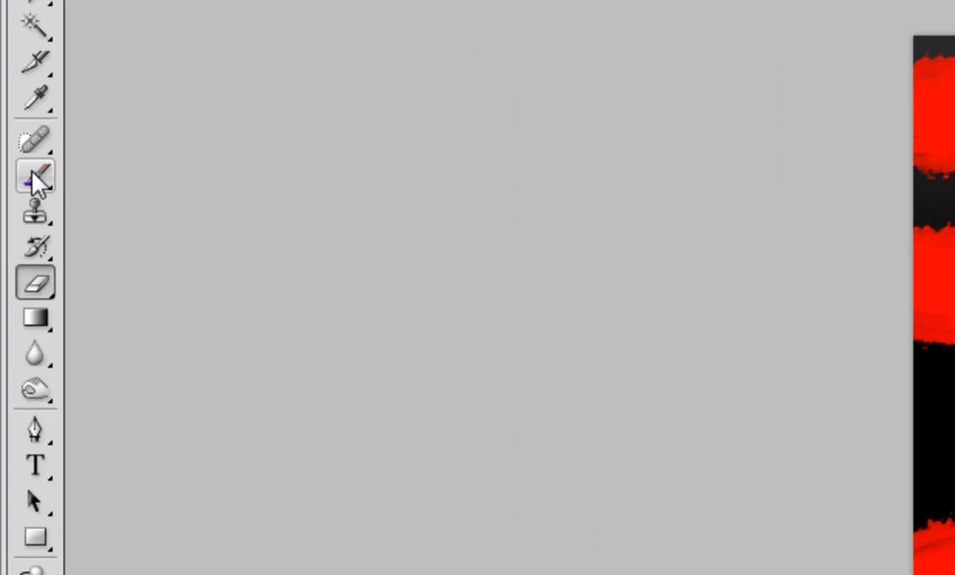
Paint a white speckled brush band across the lowest red band on Layer 2 copy and hide that layer's Color Overlay.
{"action": "left_click", "coordinate": [33, 176]}
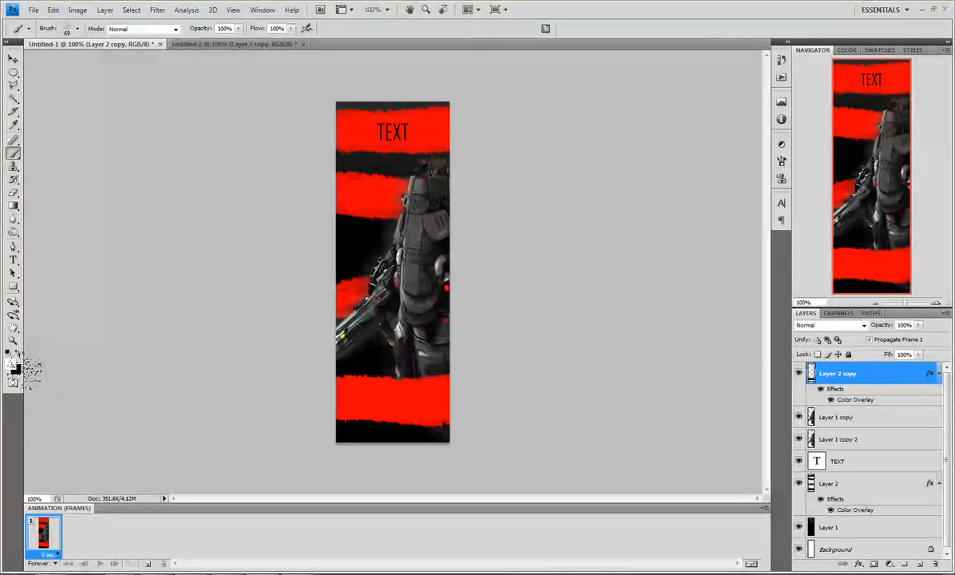
{"action": "left_click", "coordinate": [18, 353]}
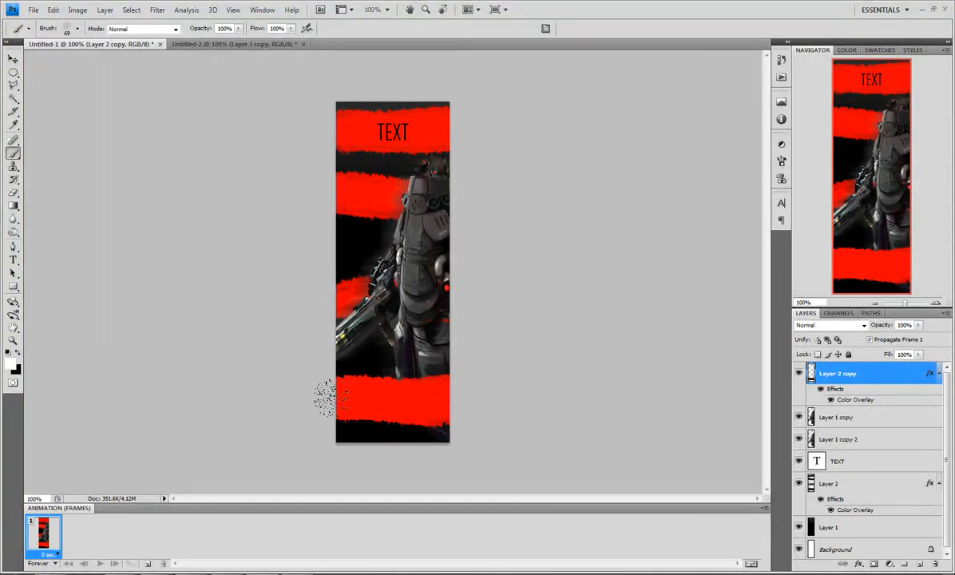
{"action": "left_click", "coordinate": [830, 400]}
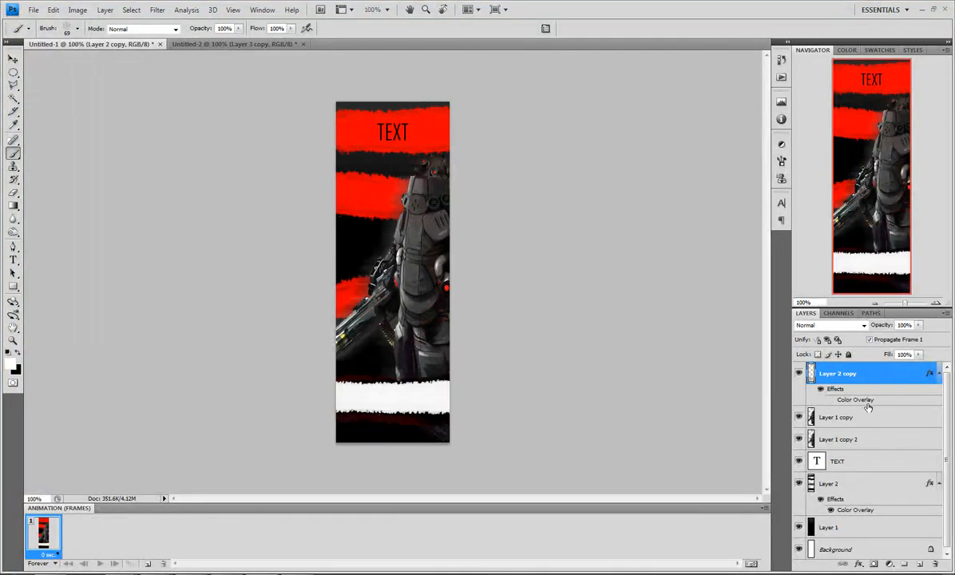
Hide all effects on Layer 2 copy and add the text "SAMPLE" over the white band on a new layer.
{"action": "left_click", "coordinate": [822, 389]}
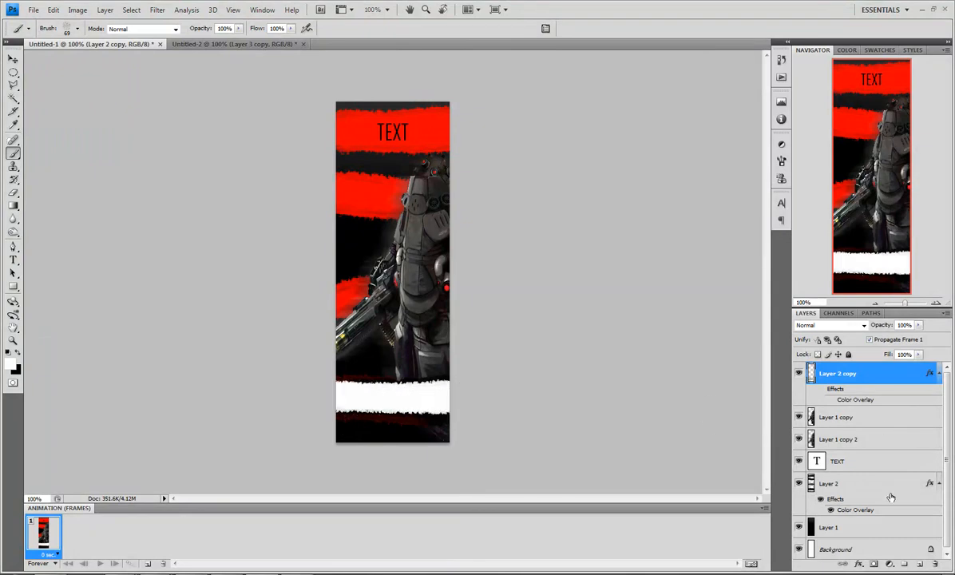
{"action": "left_click", "coordinate": [920, 565]}
{"action": "key", "text": "t"}
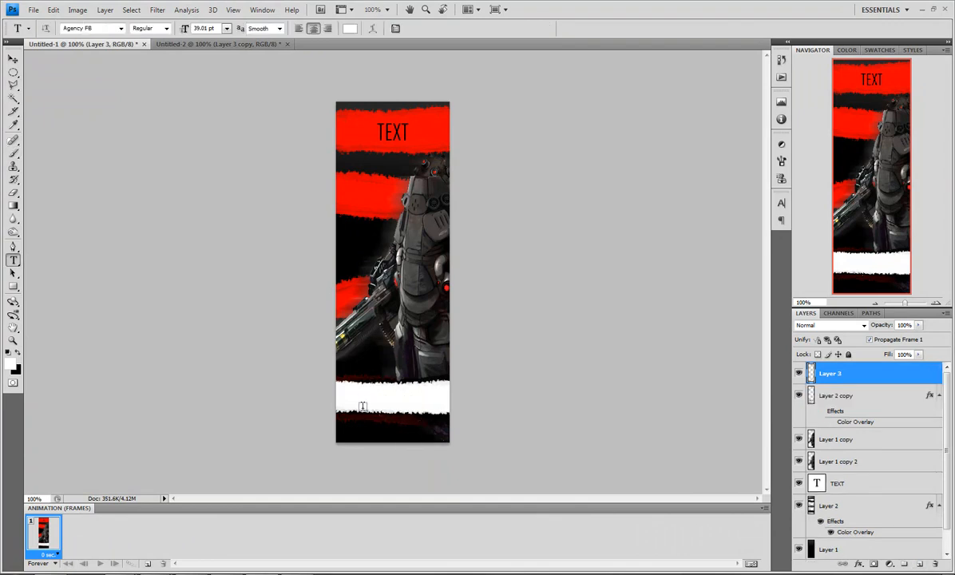
{"action": "left_click", "coordinate": [369, 394]}
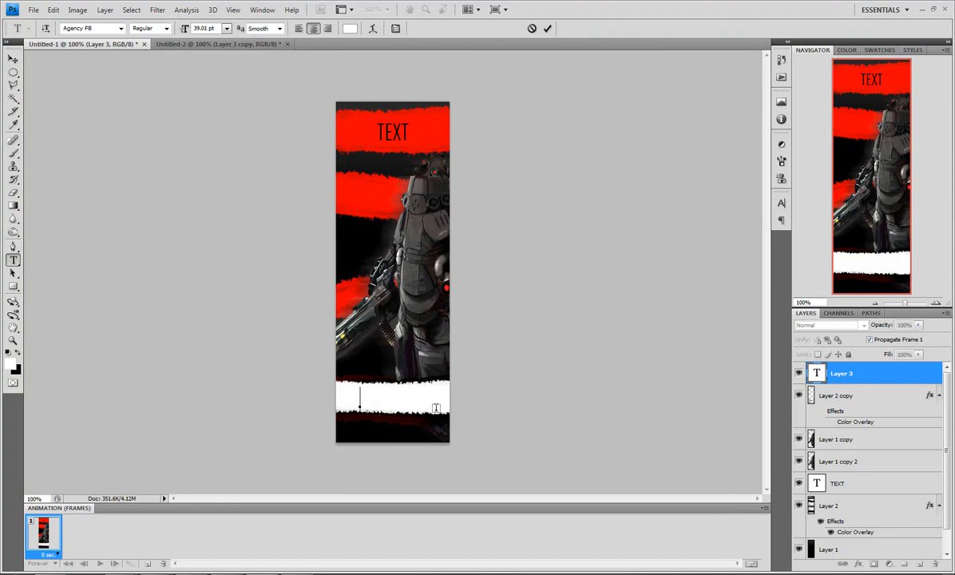
{"action": "type", "text": "SUBTEXT"}
{"action": "left_click_drag", "start_coordinate": [464, 408], "coordinate": [502, 409]}
Color the SAMPLE text black (000000) and add a new empty layer above it.
{"action": "left_click_drag", "start_coordinate": [431, 402], "coordinate": [322, 394]}
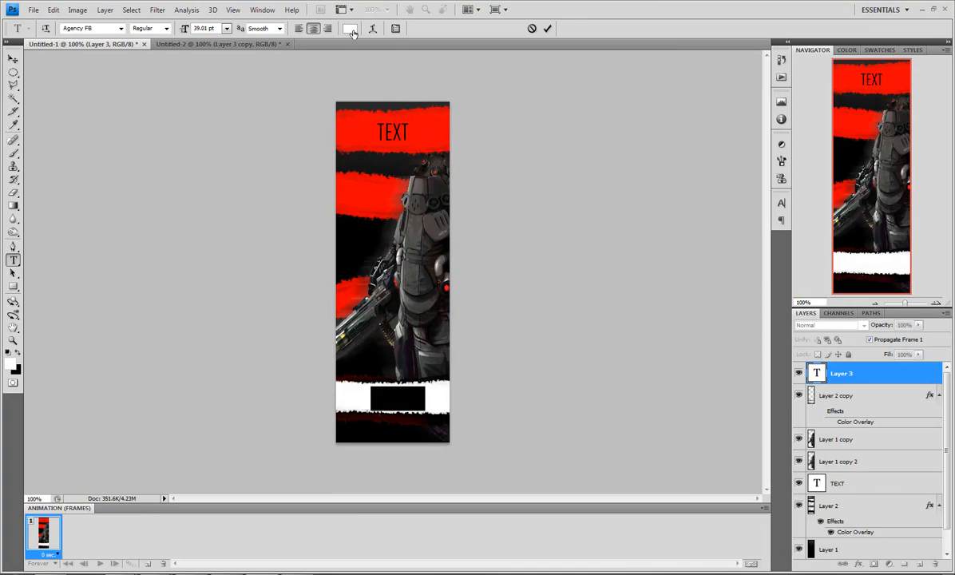
{"action": "left_click", "coordinate": [350, 29]}
{"action": "left_click_drag", "start_coordinate": [688, 383], "coordinate": [659, 412]}
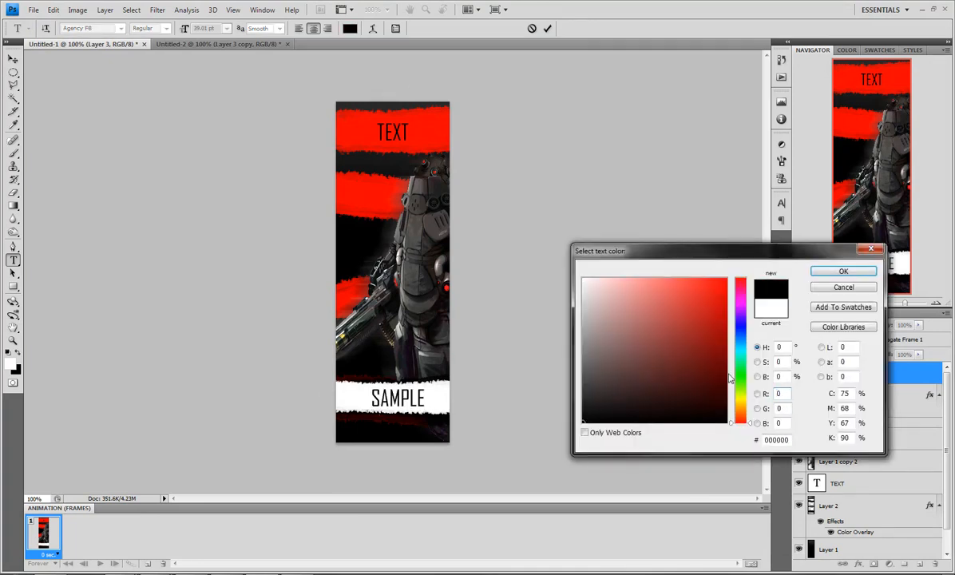
{"action": "left_click", "coordinate": [843, 271]}
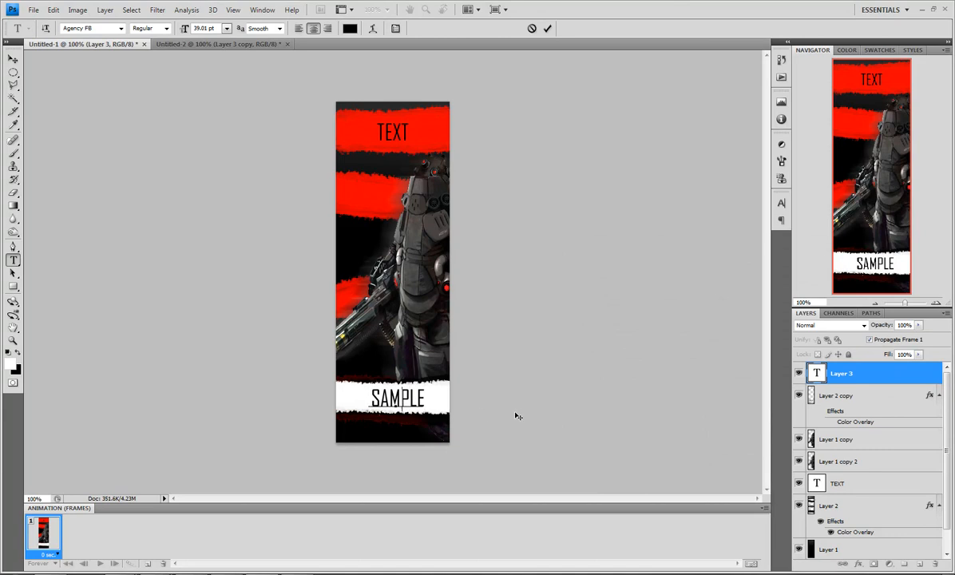
{"action": "left_click", "coordinate": [545, 29]}
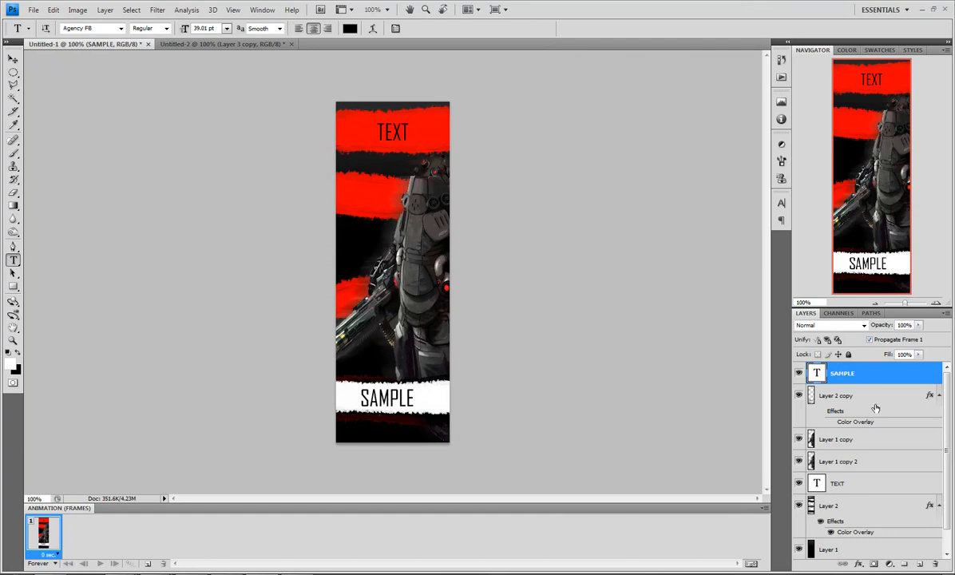
{"action": "left_click", "coordinate": [920, 564]}
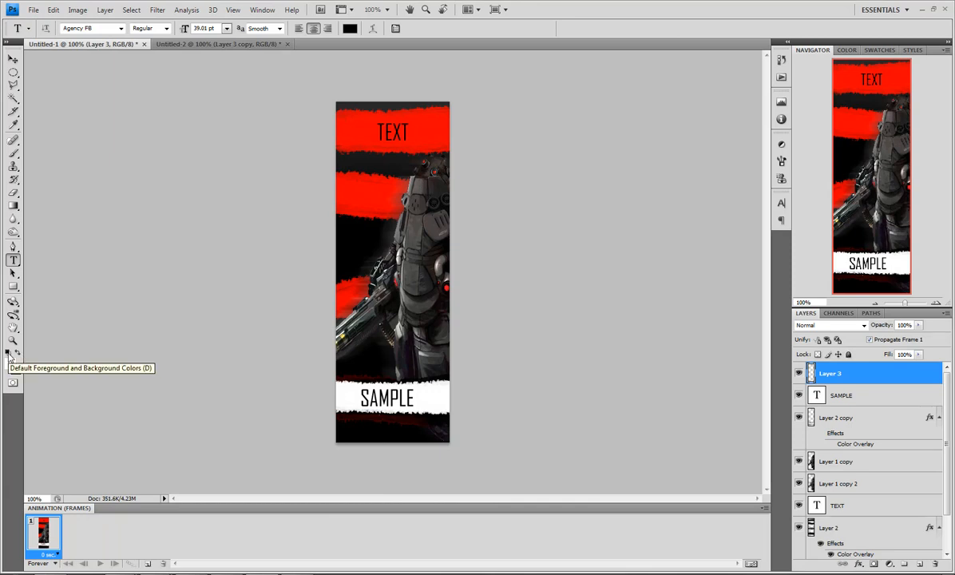
{"action": "left_click", "coordinate": [157, 10]}
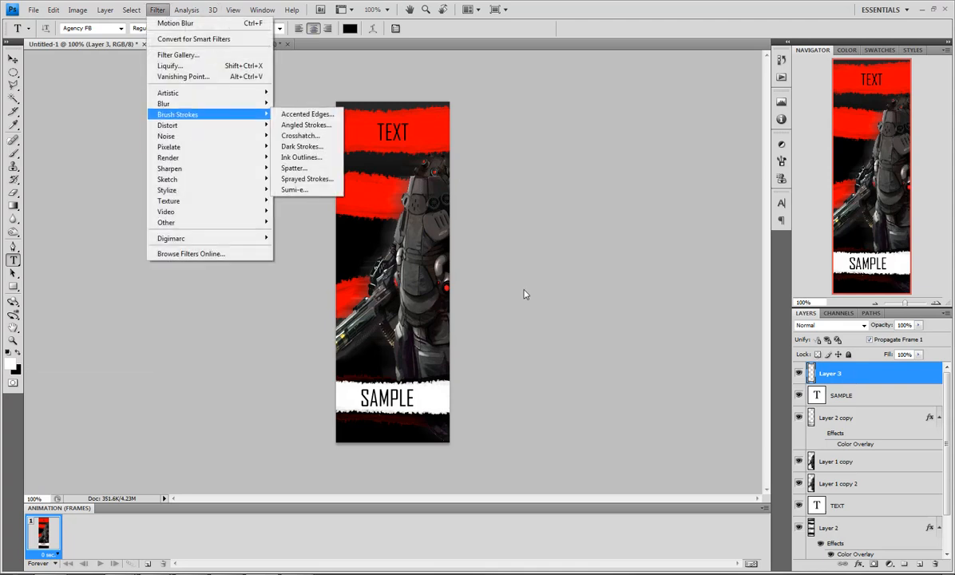
{"action": "mouse_move", "coordinate": [182, 157]}
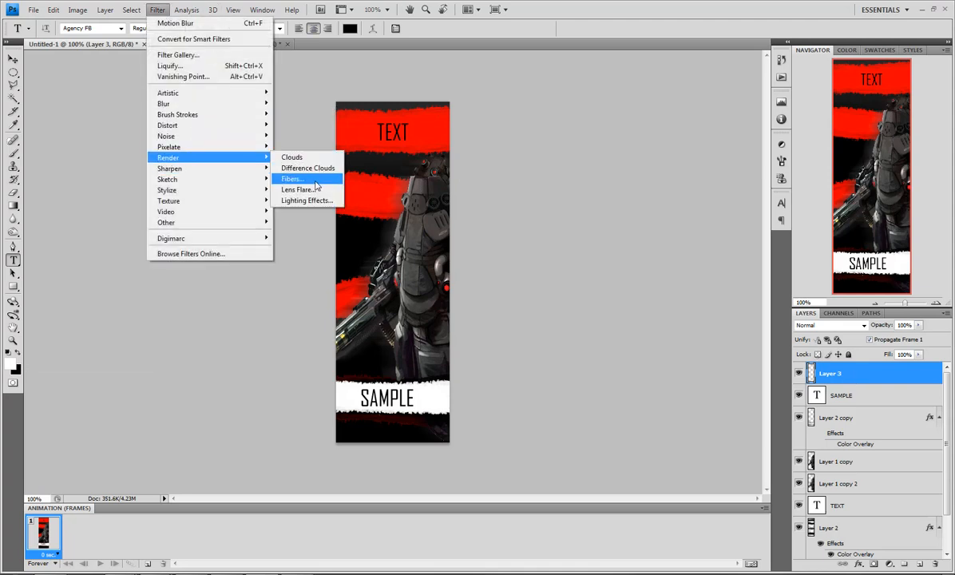
{"action": "left_click", "coordinate": [296, 189]}
{"action": "left_click", "coordinate": [444, 208]}
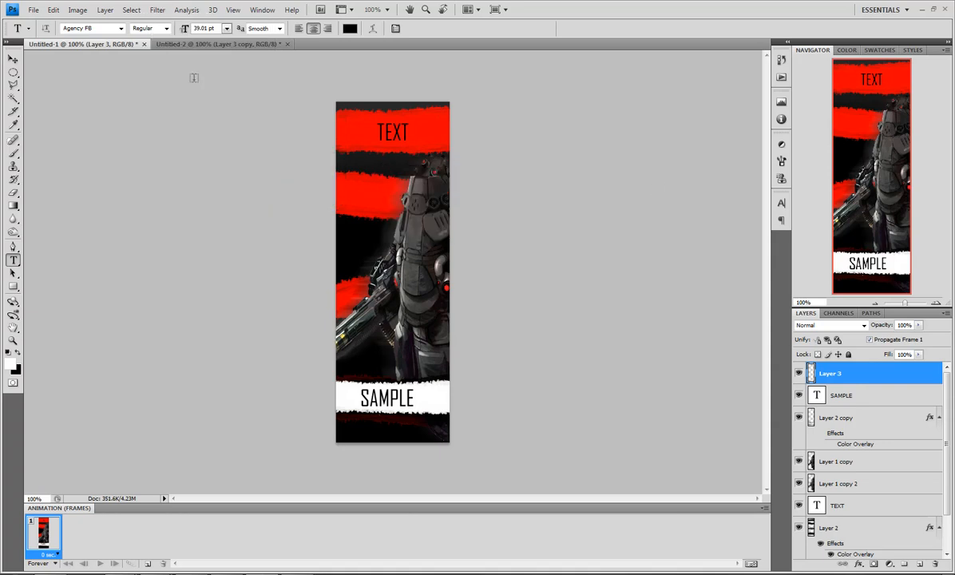
Swap the foreground color to black and fill Layer 3 with it using the Paint Bucket tool.
{"action": "left_click", "coordinate": [19, 352]}
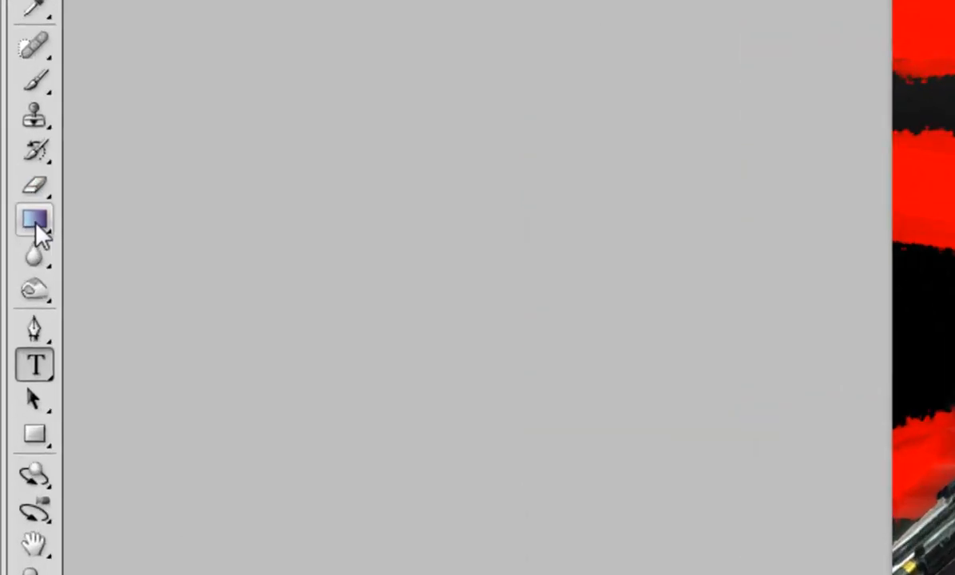
{"action": "left_click", "coordinate": [12, 205]}
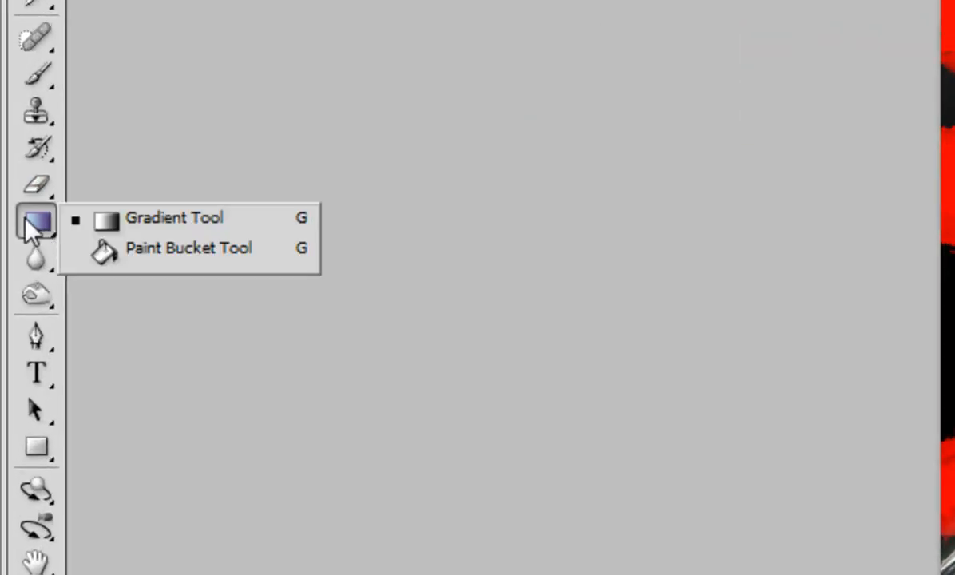
{"action": "left_click", "coordinate": [32, 225]}
{"action": "right_click", "coordinate": [33, 225]}
{"action": "left_click", "coordinate": [131, 246]}
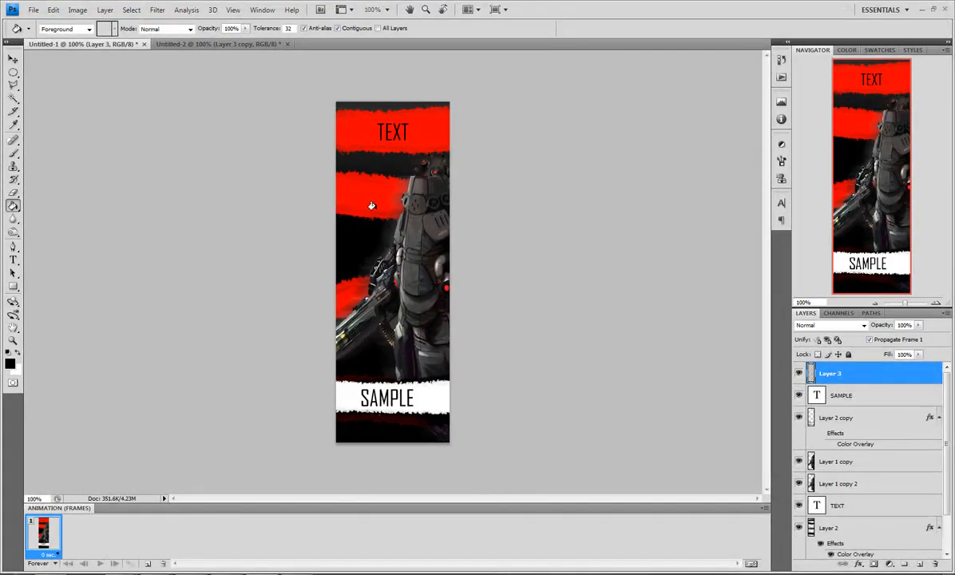
{"action": "left_click", "coordinate": [371, 214]}
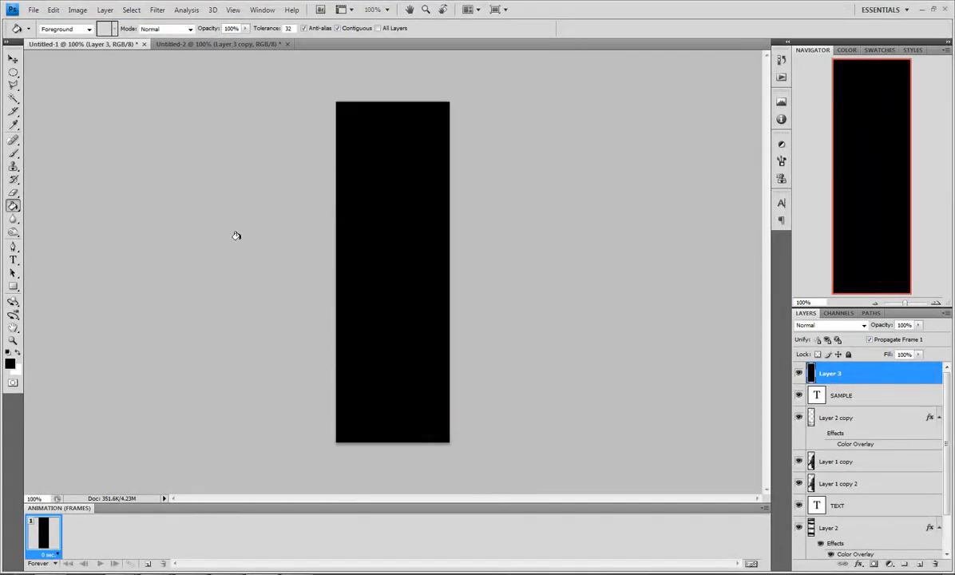
Render a 105mm Prime lens flare near the top of Layer 3 with a brightness of about 115%.
{"action": "left_click", "coordinate": [158, 9]}
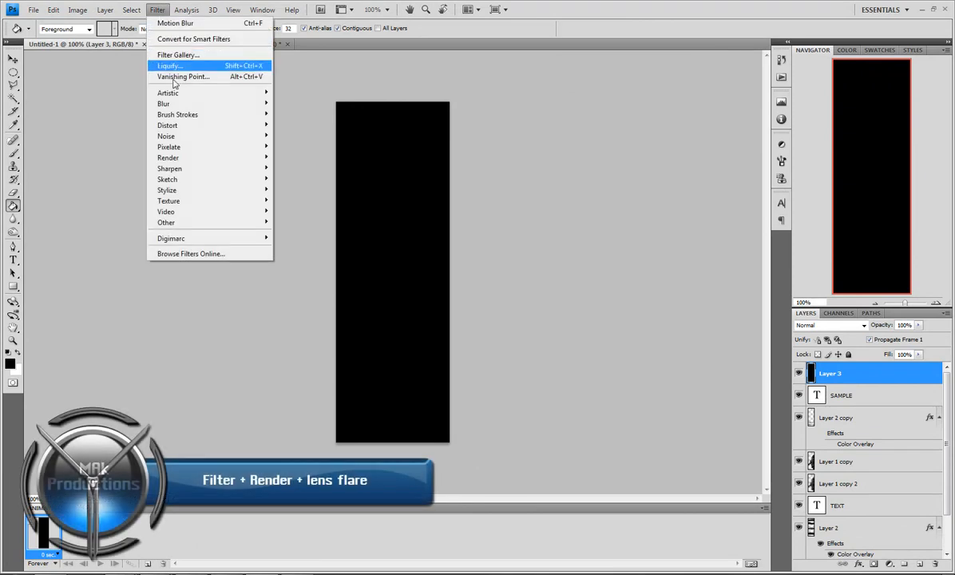
{"action": "mouse_move", "coordinate": [199, 161]}
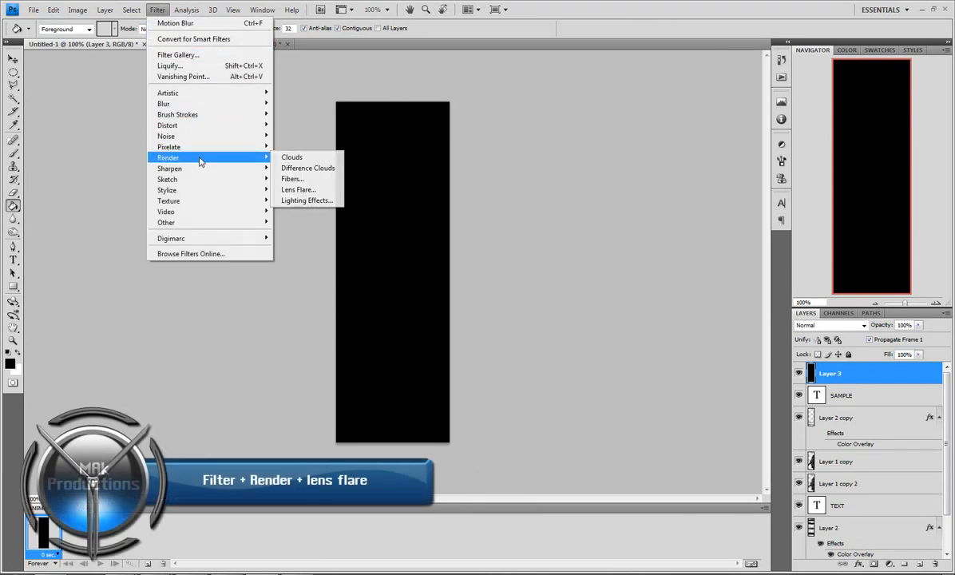
{"action": "left_click", "coordinate": [324, 191]}
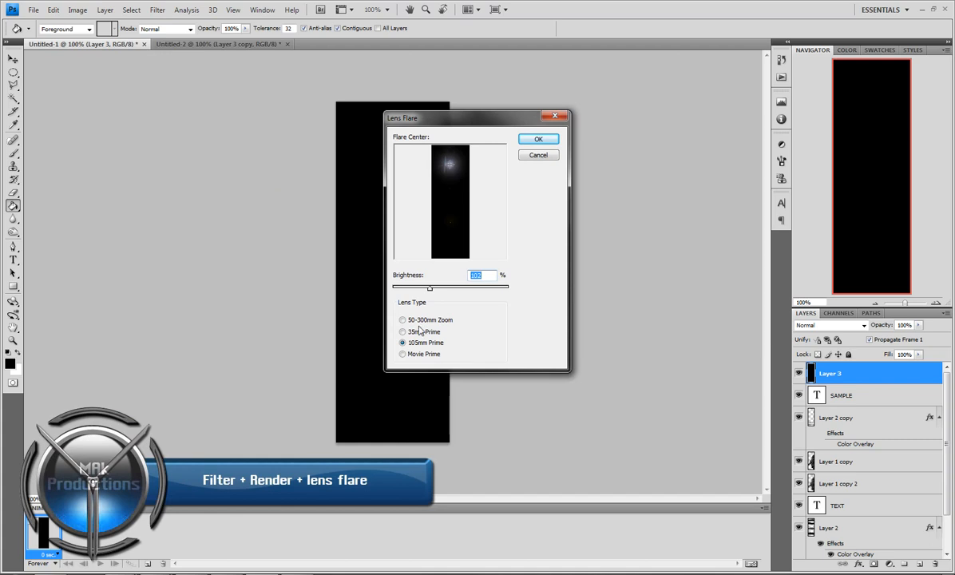
{"action": "left_click_drag", "start_coordinate": [429, 289], "coordinate": [435, 289]}
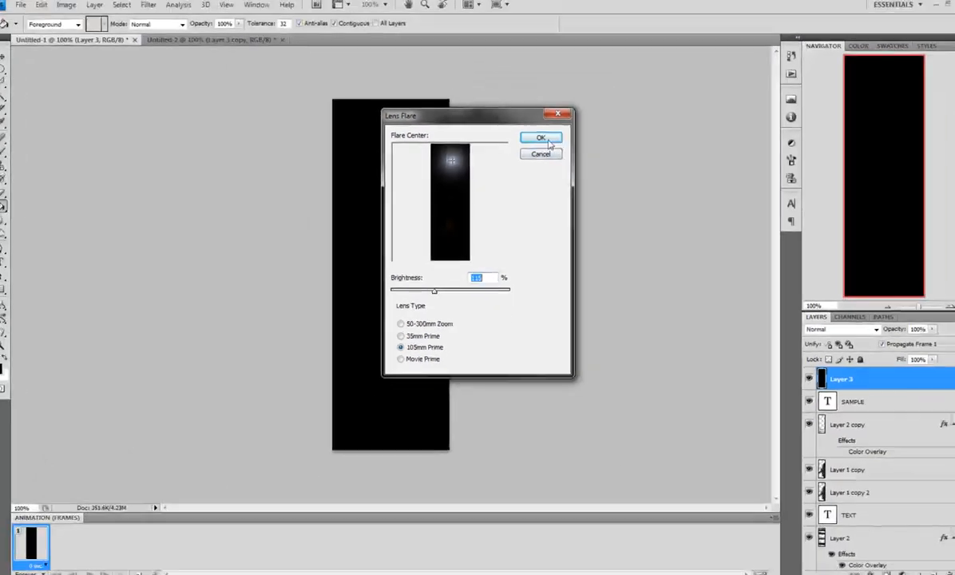
{"action": "key", "text": "Return"}
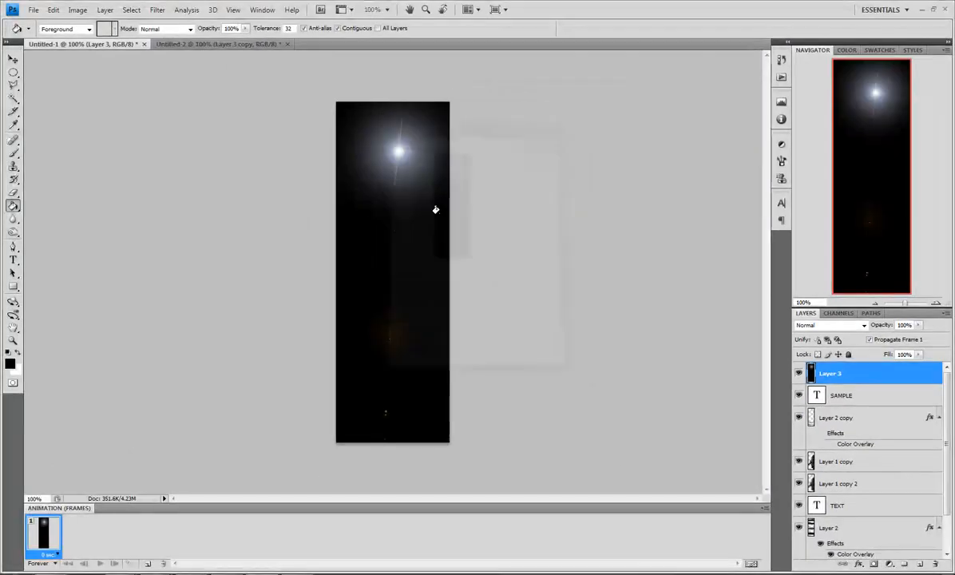
Set Layer 3's blend mode to Screen and move its flare to the right of TEXT on the top red band.
{"action": "left_click", "coordinate": [826, 327]}
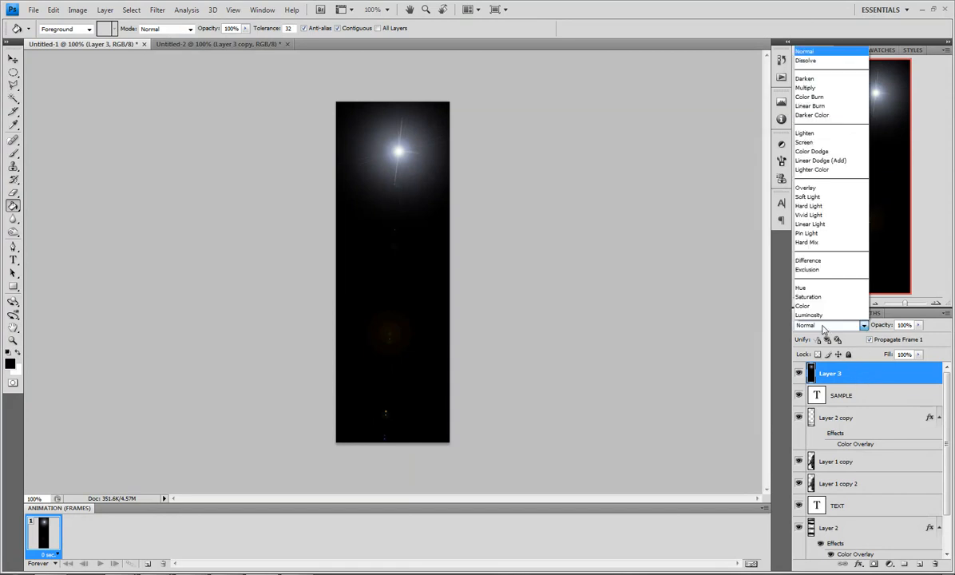
{"action": "left_click", "coordinate": [791, 145]}
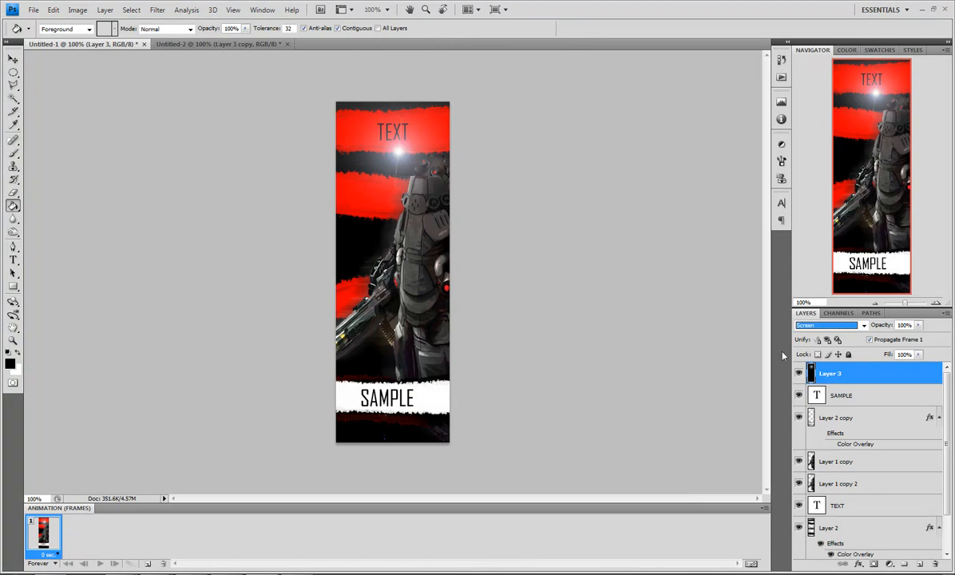
{"action": "left_click", "coordinate": [13, 59]}
{"action": "mouse_move", "coordinate": [404, 147]}
{"action": "left_mouse_down"}
{"action": "mouse_move", "coordinate": [360, 163]}
{"action": "mouse_move", "coordinate": [439, 138]}
{"action": "left_mouse_up"}
Erase the edge of the flare layer with a soft 149 px eraser at 0% hardness and nudge the flare slightly down.
{"action": "key", "text": "e"}
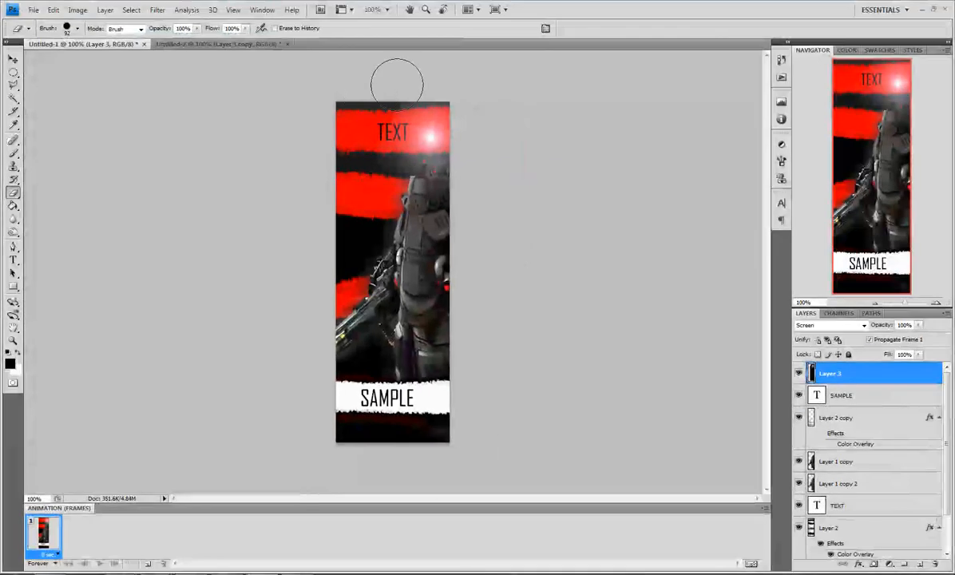
{"action": "right_click", "coordinate": [327, 160]}
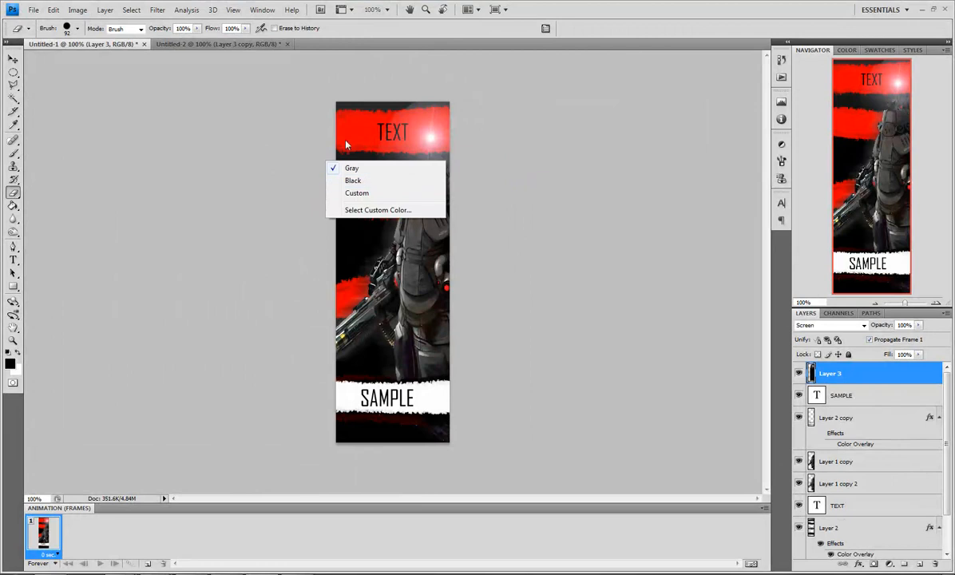
{"action": "right_click", "coordinate": [391, 127]}
{"action": "scroll", "coordinate": [483, 252], "scroll_direction": "up", "scroll_amount": 5}
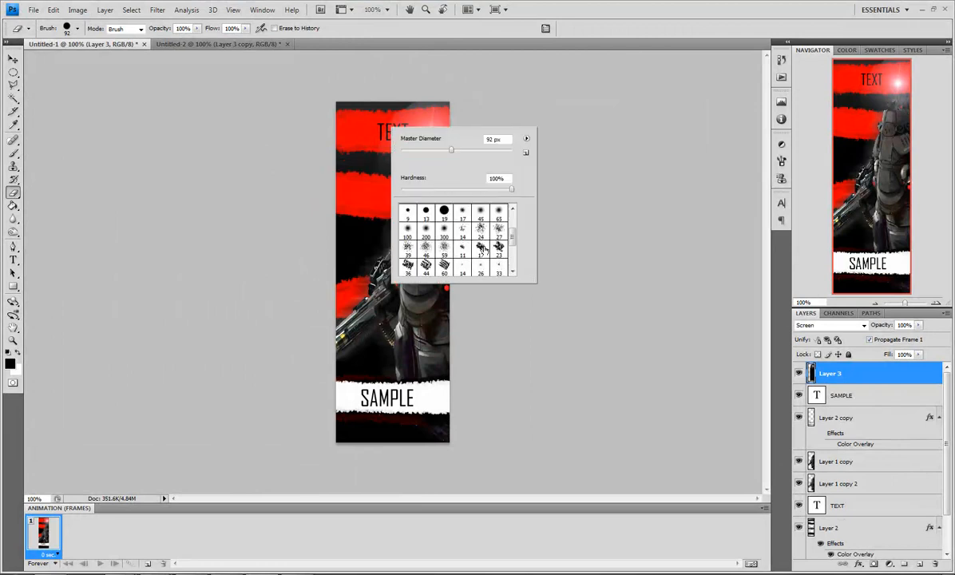
{"action": "left_click", "coordinate": [498, 249]}
{"action": "left_click_drag", "start_coordinate": [483, 152], "coordinate": [482, 153]}
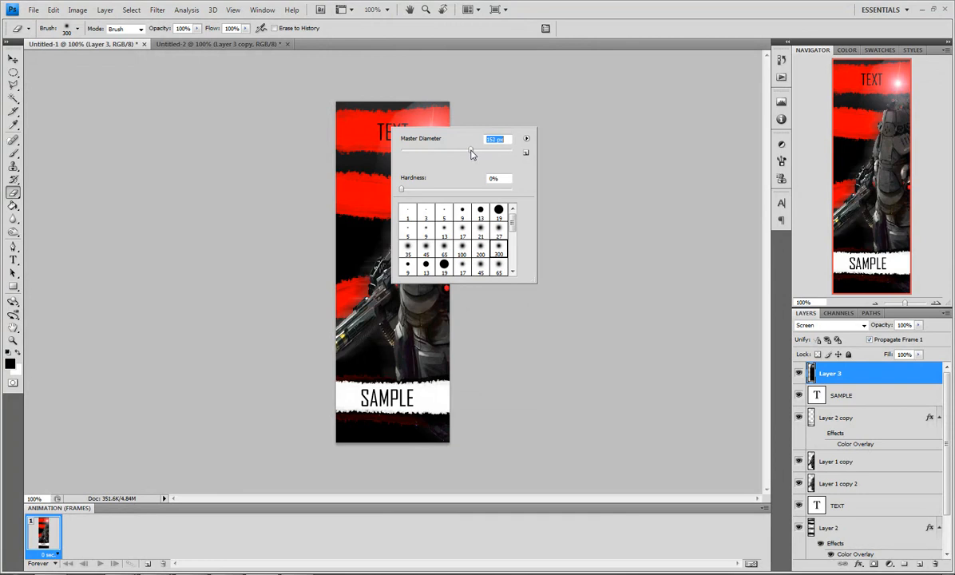
{"action": "left_click", "coordinate": [338, 119]}
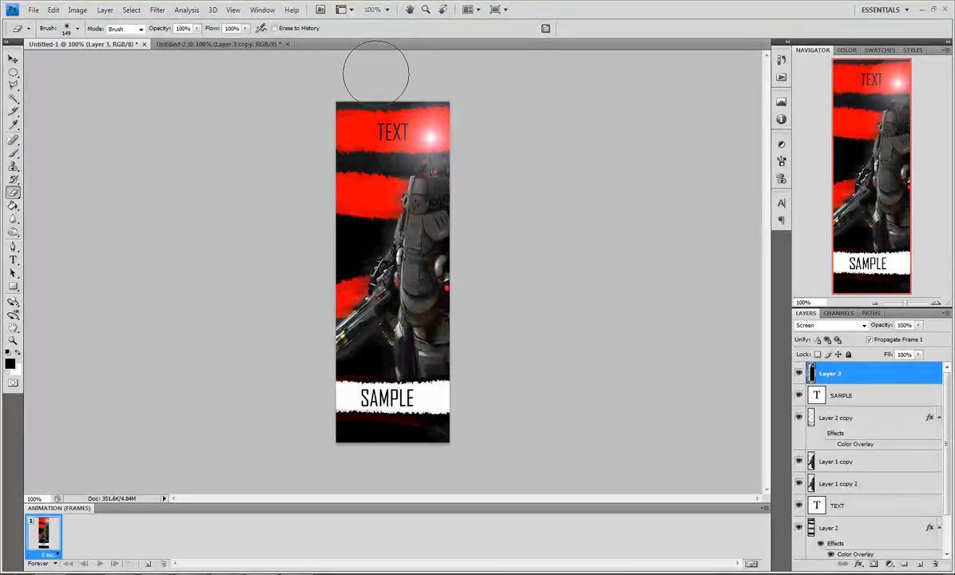
{"action": "mouse_move", "coordinate": [386, 75]}
{"action": "left_mouse_down"}
{"action": "mouse_move", "coordinate": [317, 196]}
{"action": "mouse_move", "coordinate": [323, 143]}
{"action": "mouse_move", "coordinate": [322, 227]}
{"action": "left_mouse_up"}
{"action": "mouse_move", "coordinate": [402, 143]}
{"action": "left_mouse_down", "text": "ctrl"}
{"action": "mouse_move", "coordinate": [408, 147]}
{"action": "mouse_move", "coordinate": [375, 135]}
{"action": "mouse_move", "coordinate": [423, 147]}
{"action": "left_mouse_up", "text": "ctrl"}
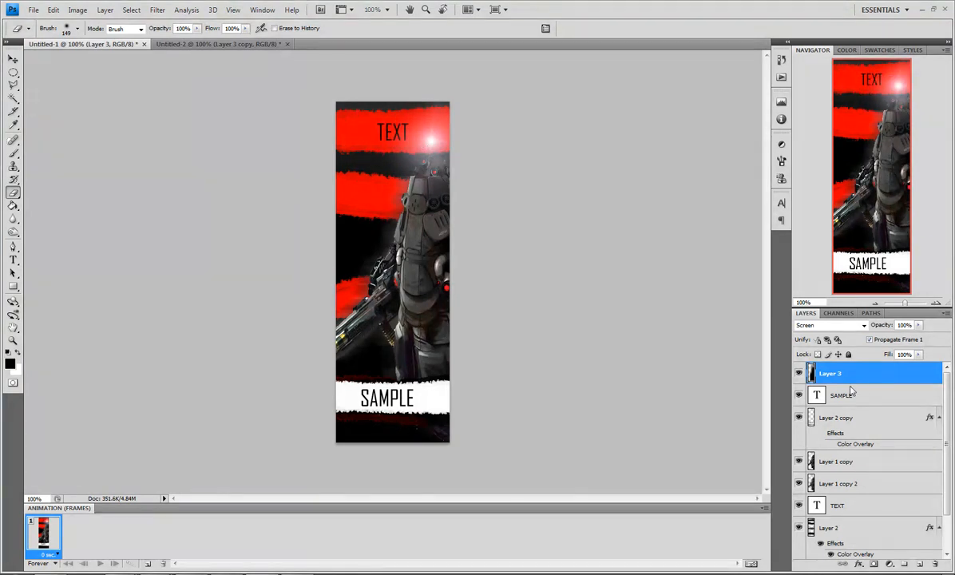
Duplicate Layer 3 as "Layer 3 copy" within the Untitled-1 document.
{"action": "right_click", "coordinate": [920, 387]}
{"action": "left_click", "coordinate": [877, 396]}
{"action": "left_click", "coordinate": [876, 379]}
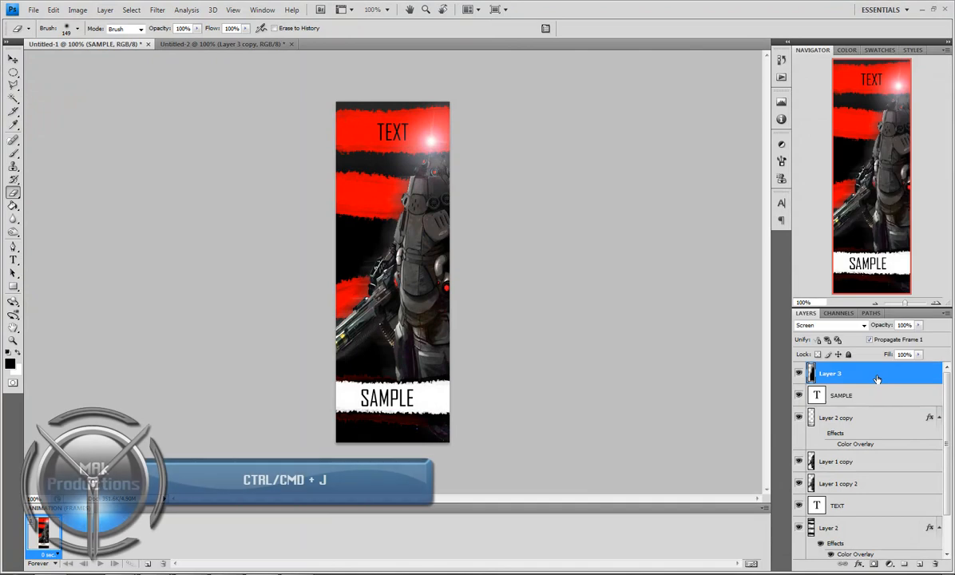
{"action": "right_click", "coordinate": [877, 379]}
{"action": "left_click", "coordinate": [863, 153]}
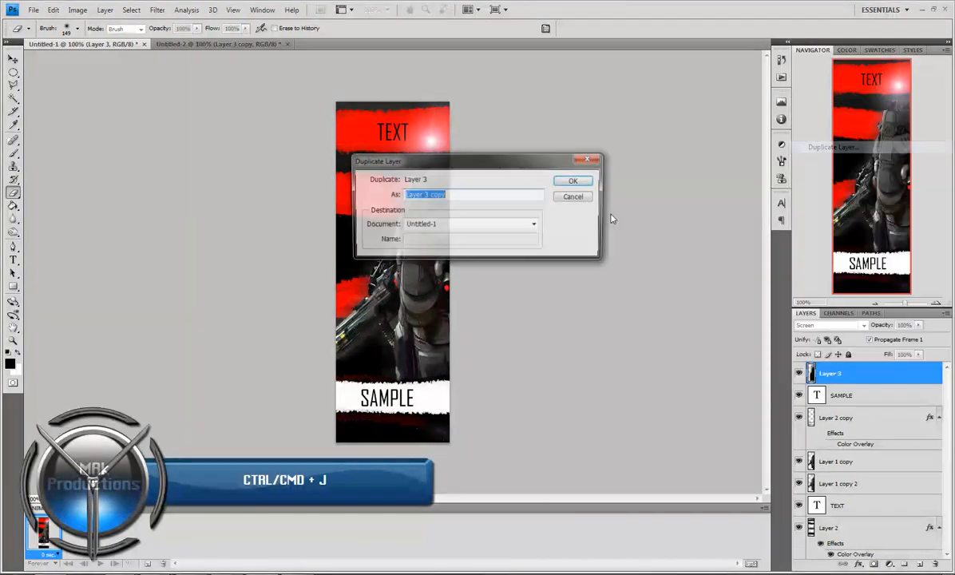
{"action": "left_click", "coordinate": [574, 181]}
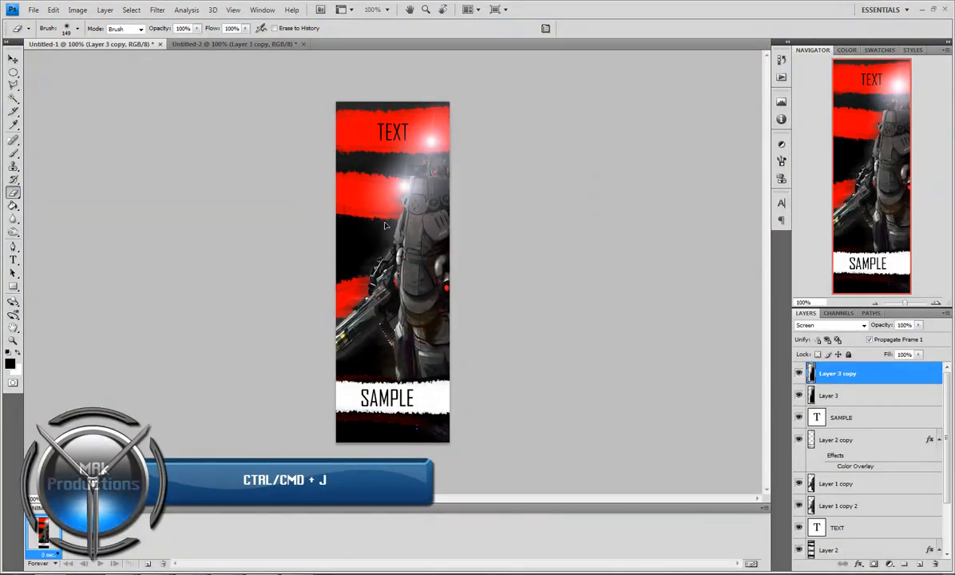
Move the duplicated flare to the banner's bottom edge and place Layer 3 copy beneath Layer 2 copy.
{"action": "left_click", "coordinate": [363, 355]}
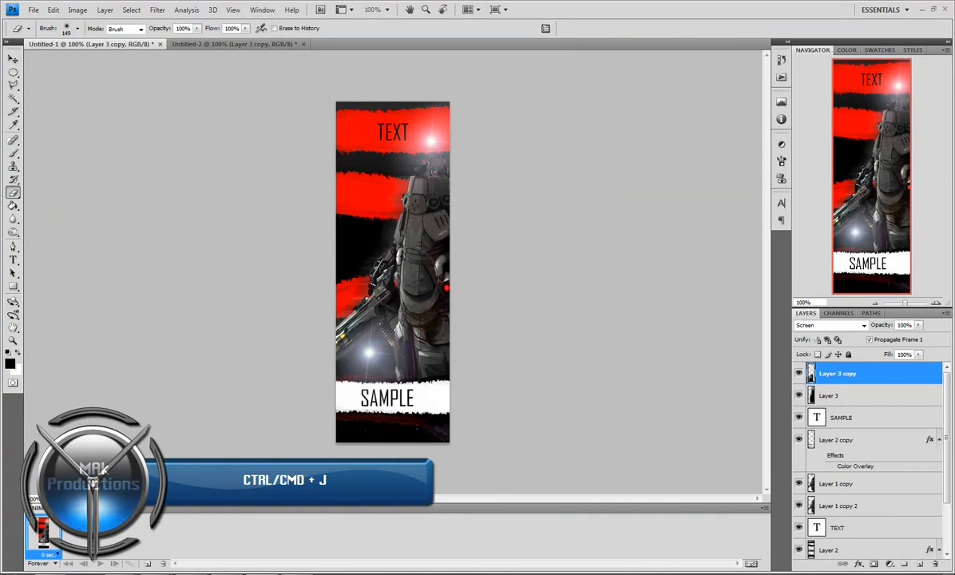
{"action": "left_click_drag", "start_coordinate": [368, 349], "coordinate": [389, 408]}
{"action": "left_click_drag", "start_coordinate": [902, 376], "coordinate": [894, 463]}
{"action": "left_click_drag", "start_coordinate": [381, 427], "coordinate": [388, 438]}
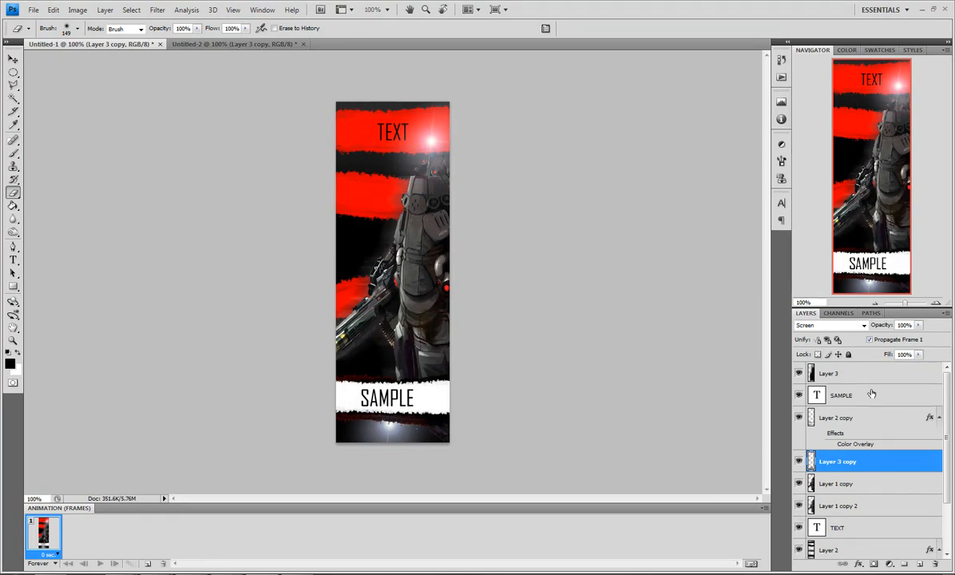
Move Layer 3's flare slightly upward beside the TEXT title.
{"action": "left_click", "coordinate": [830, 373]}
{"action": "left_click_drag", "start_coordinate": [428, 144], "coordinate": [428, 134]}
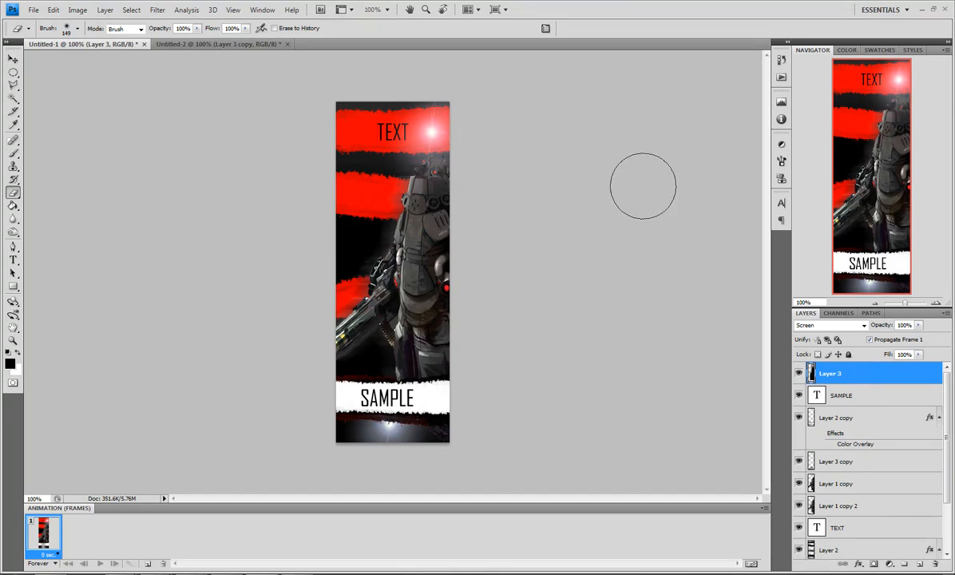
{"action": "scroll", "coordinate": [875, 475], "scroll_direction": "down", "scroll_amount": 3}
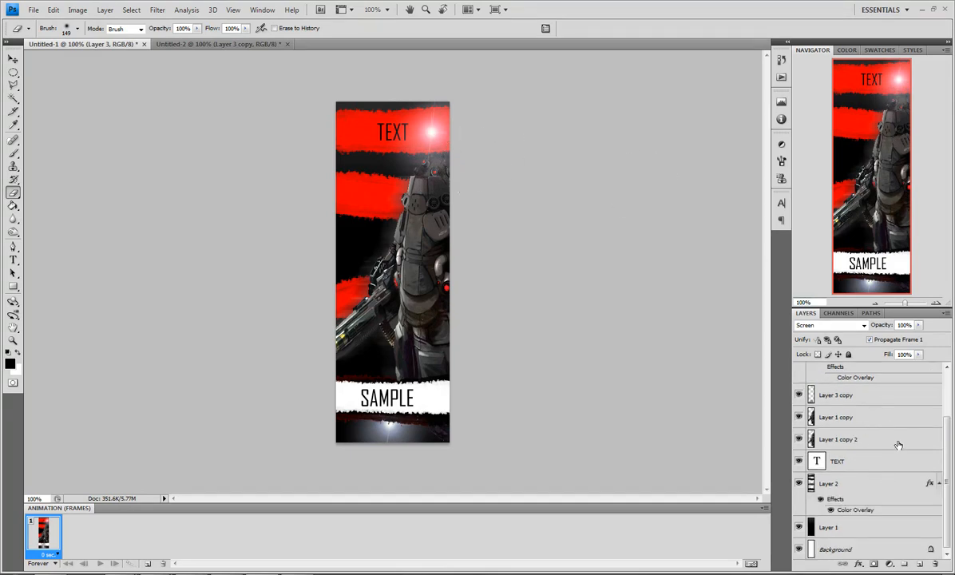
Apply a Hue/Saturation adjustment to the soldier on Layer 1 copy with Hue -57, Saturation +23 and Lightness +10.
{"action": "left_click", "coordinate": [873, 420]}
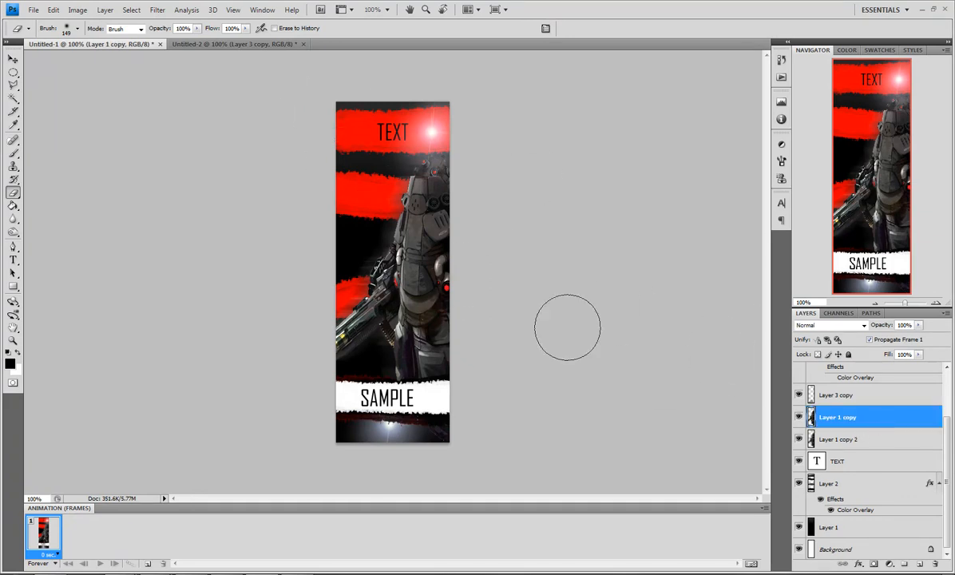
{"action": "left_click", "coordinate": [72, 11]}
{"action": "mouse_move", "coordinate": [83, 41]}
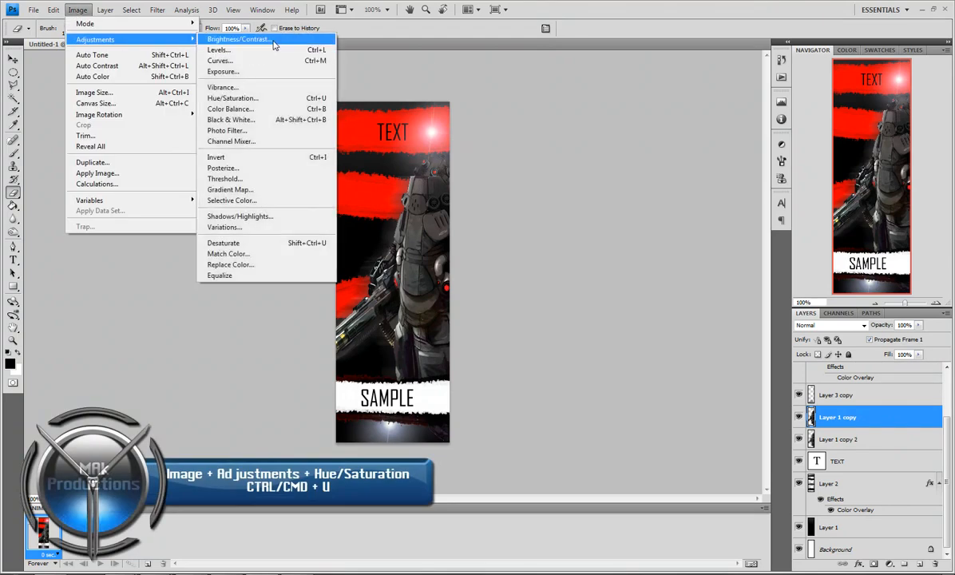
{"action": "left_click", "coordinate": [256, 97]}
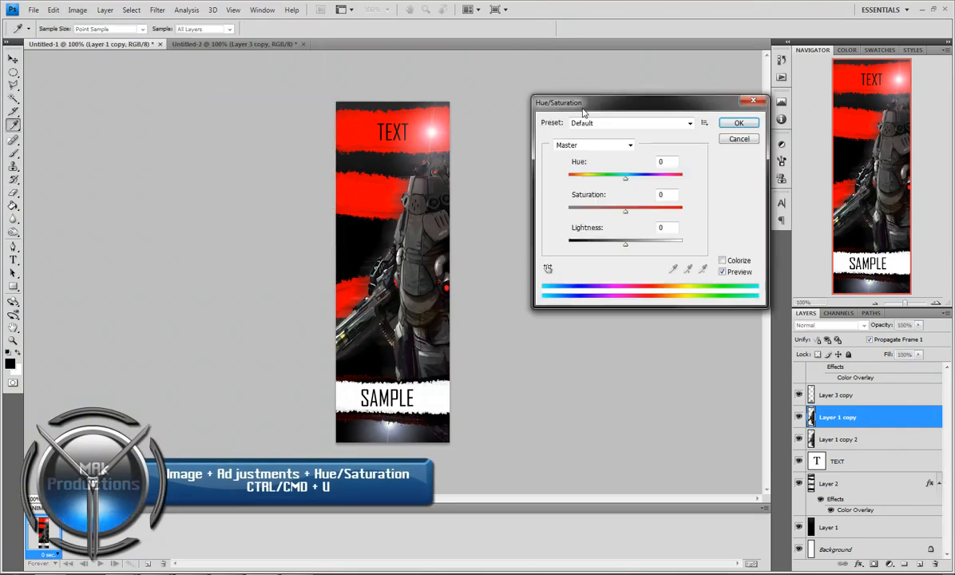
{"action": "left_click_drag", "start_coordinate": [595, 103], "coordinate": [628, 103]}
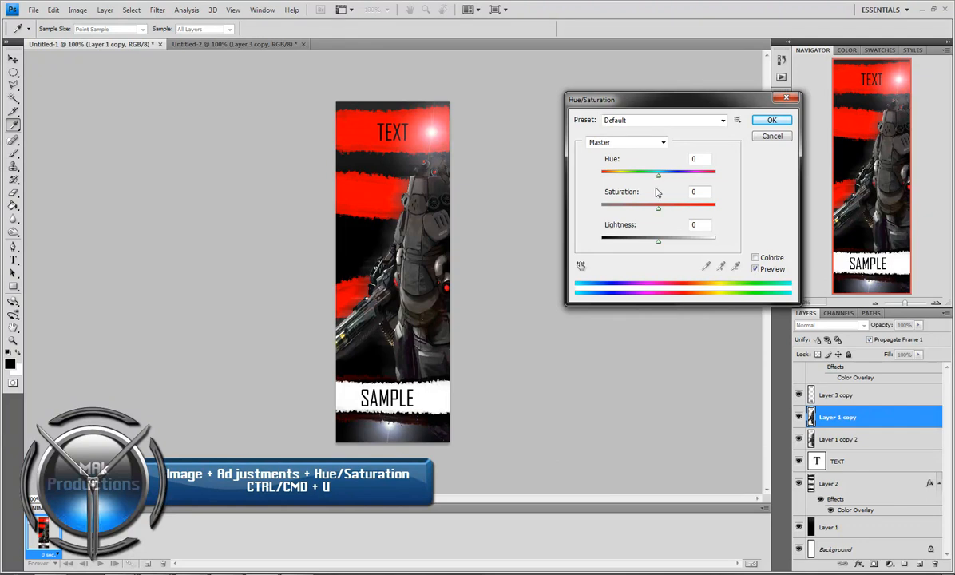
{"action": "left_click_drag", "start_coordinate": [658, 177], "coordinate": [699, 177]}
{"action": "left_click_drag", "start_coordinate": [658, 208], "coordinate": [671, 208]}
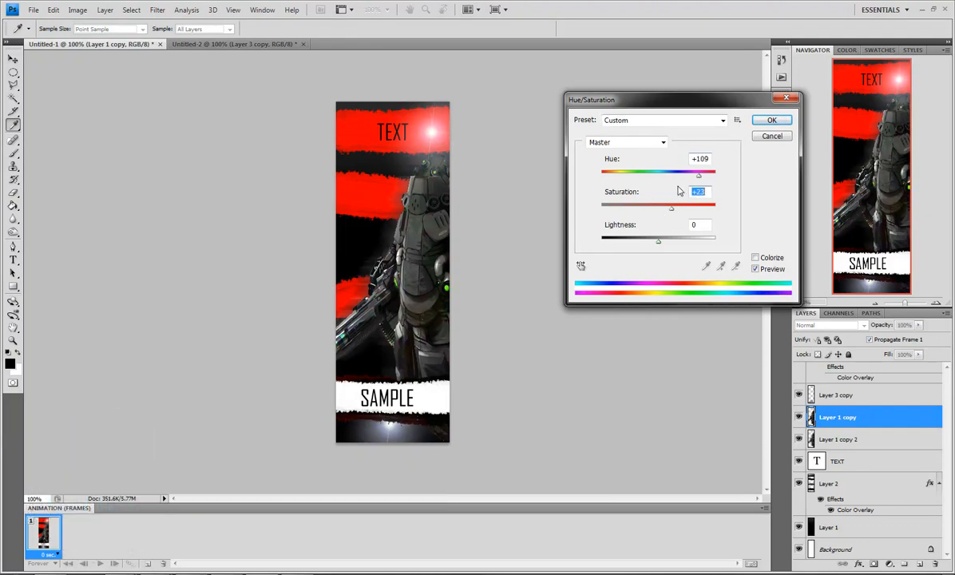
{"action": "mouse_move", "coordinate": [657, 245]}
{"action": "left_mouse_down"}
{"action": "mouse_move", "coordinate": [646, 243]}
{"action": "mouse_move", "coordinate": [664, 243]}
{"action": "left_mouse_up"}
{"action": "left_click_drag", "start_coordinate": [700, 178], "coordinate": [630, 177]}
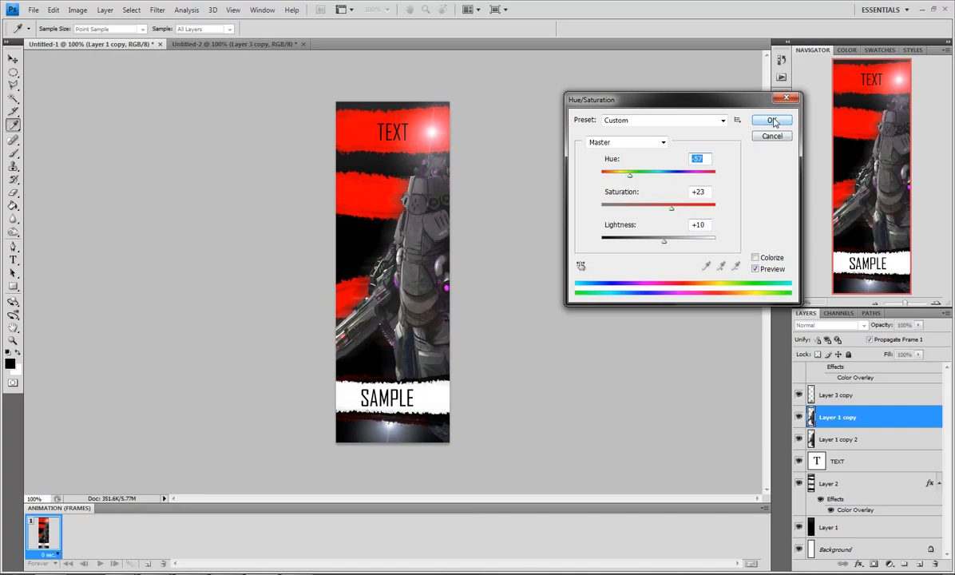
{"action": "left_click", "coordinate": [772, 120]}
{"action": "key", "text": "e"}
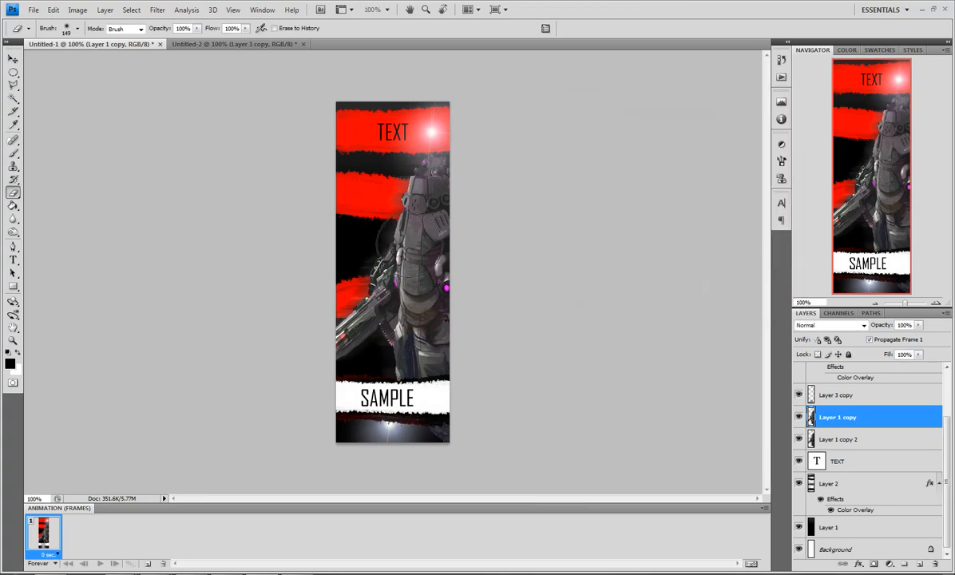